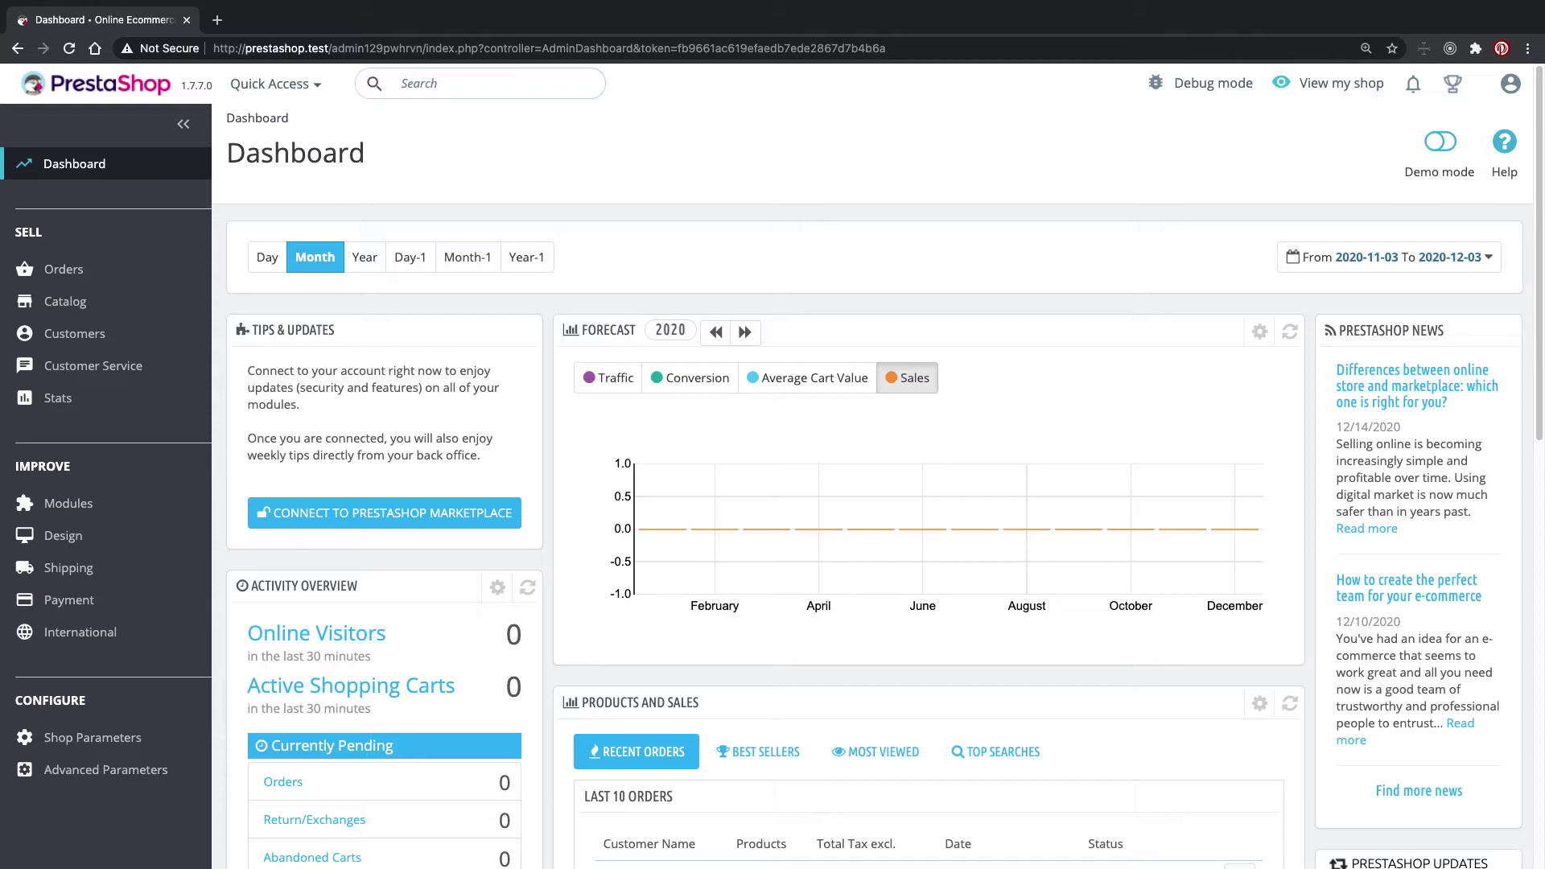
- Open the catalog's product attributes list and read the help text on managing product attributes
{"action": "mouse_move", "coordinate": [64, 301]}
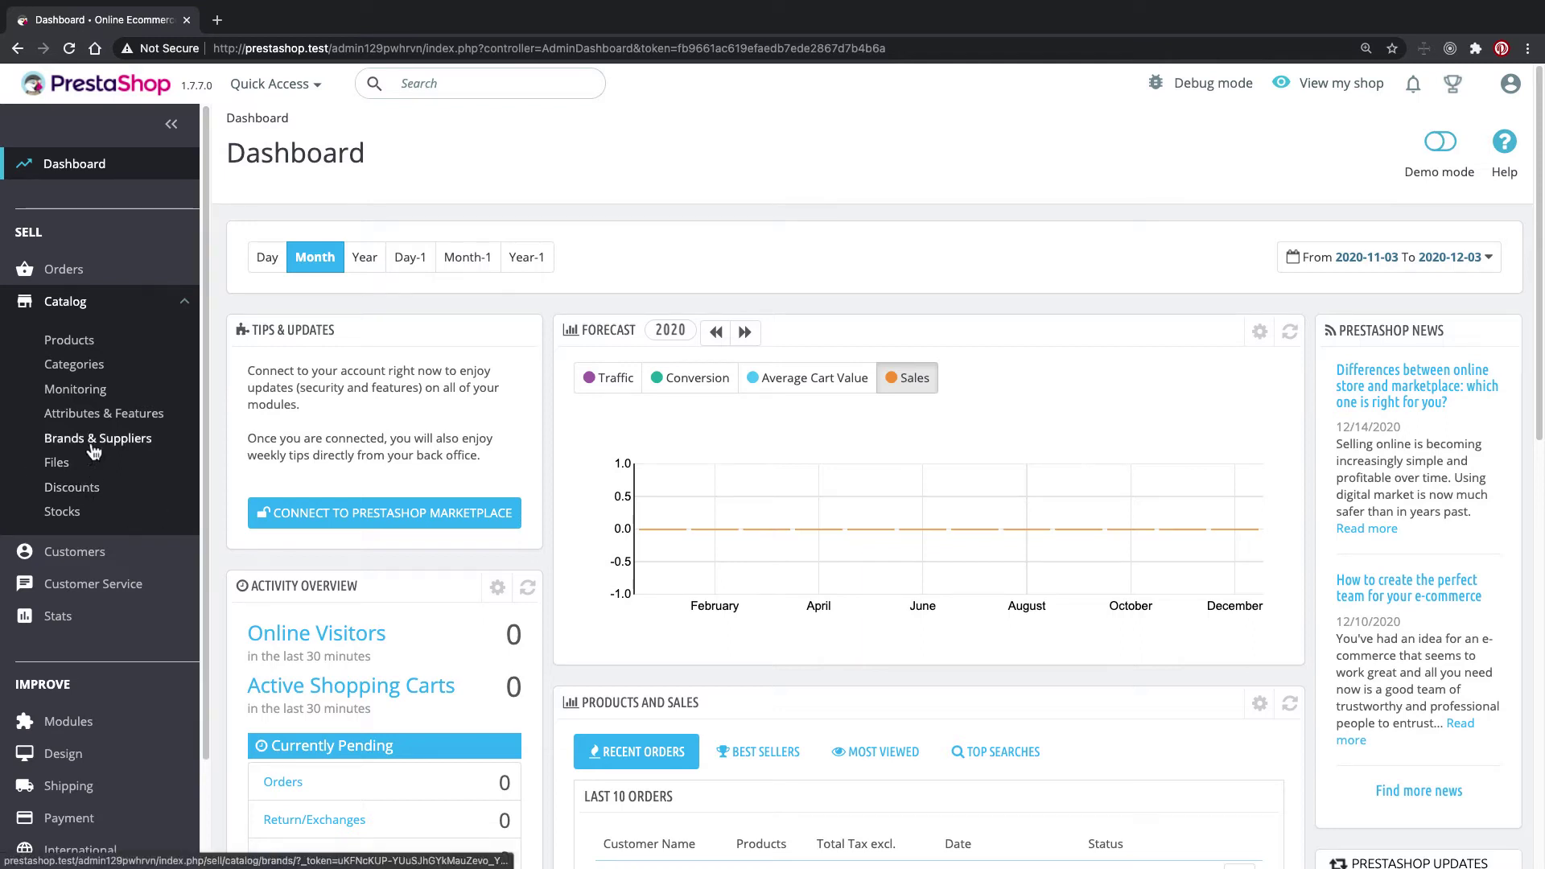
{"action": "left_click", "coordinate": [98, 417]}
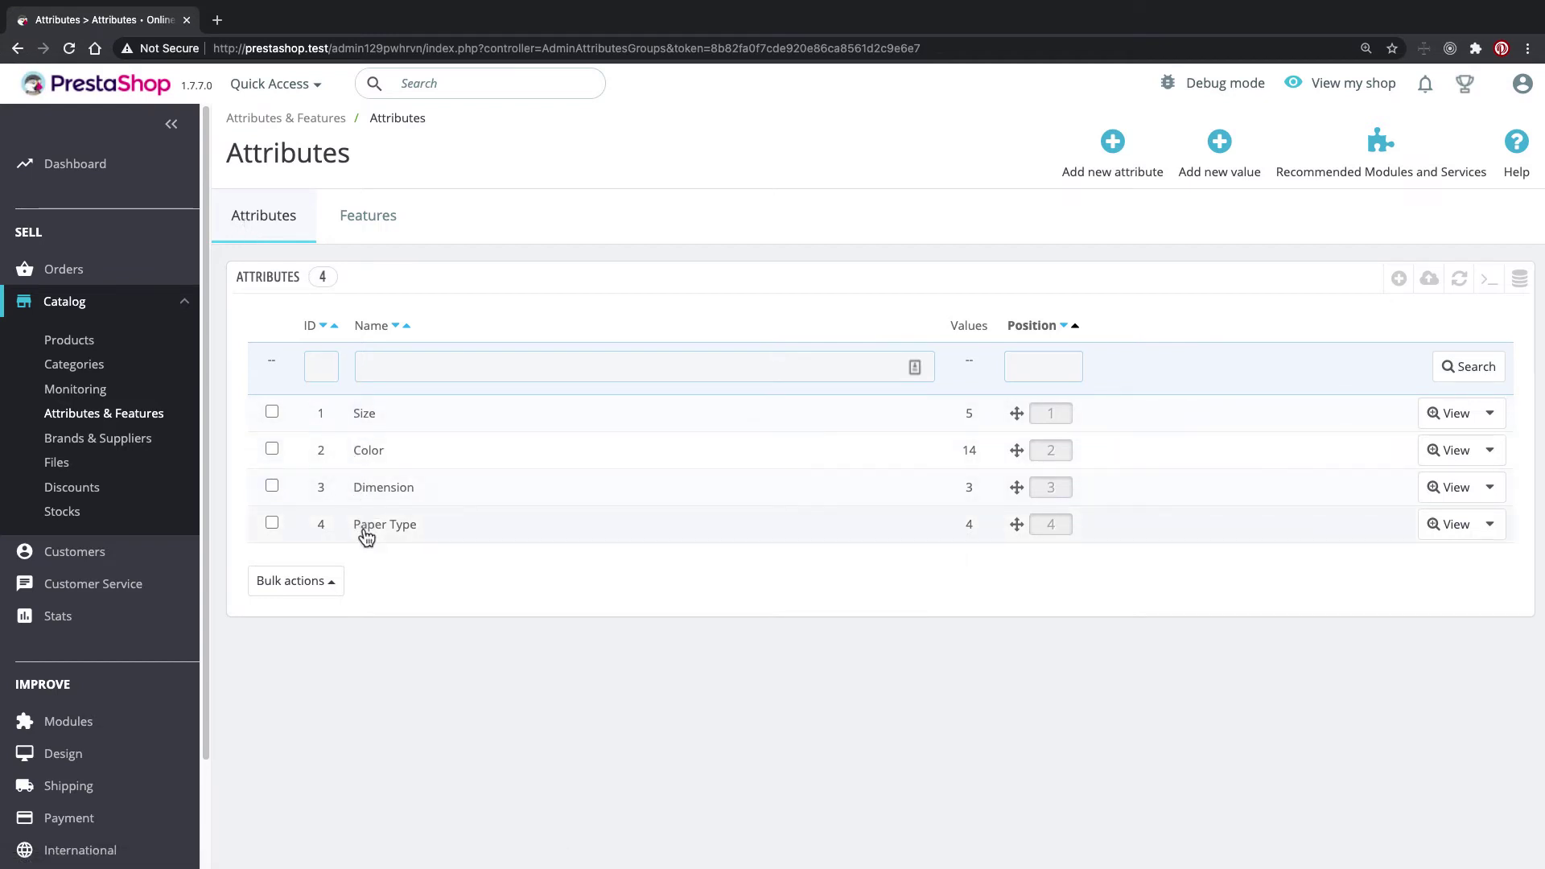
{"action": "left_click", "coordinate": [1515, 147]}
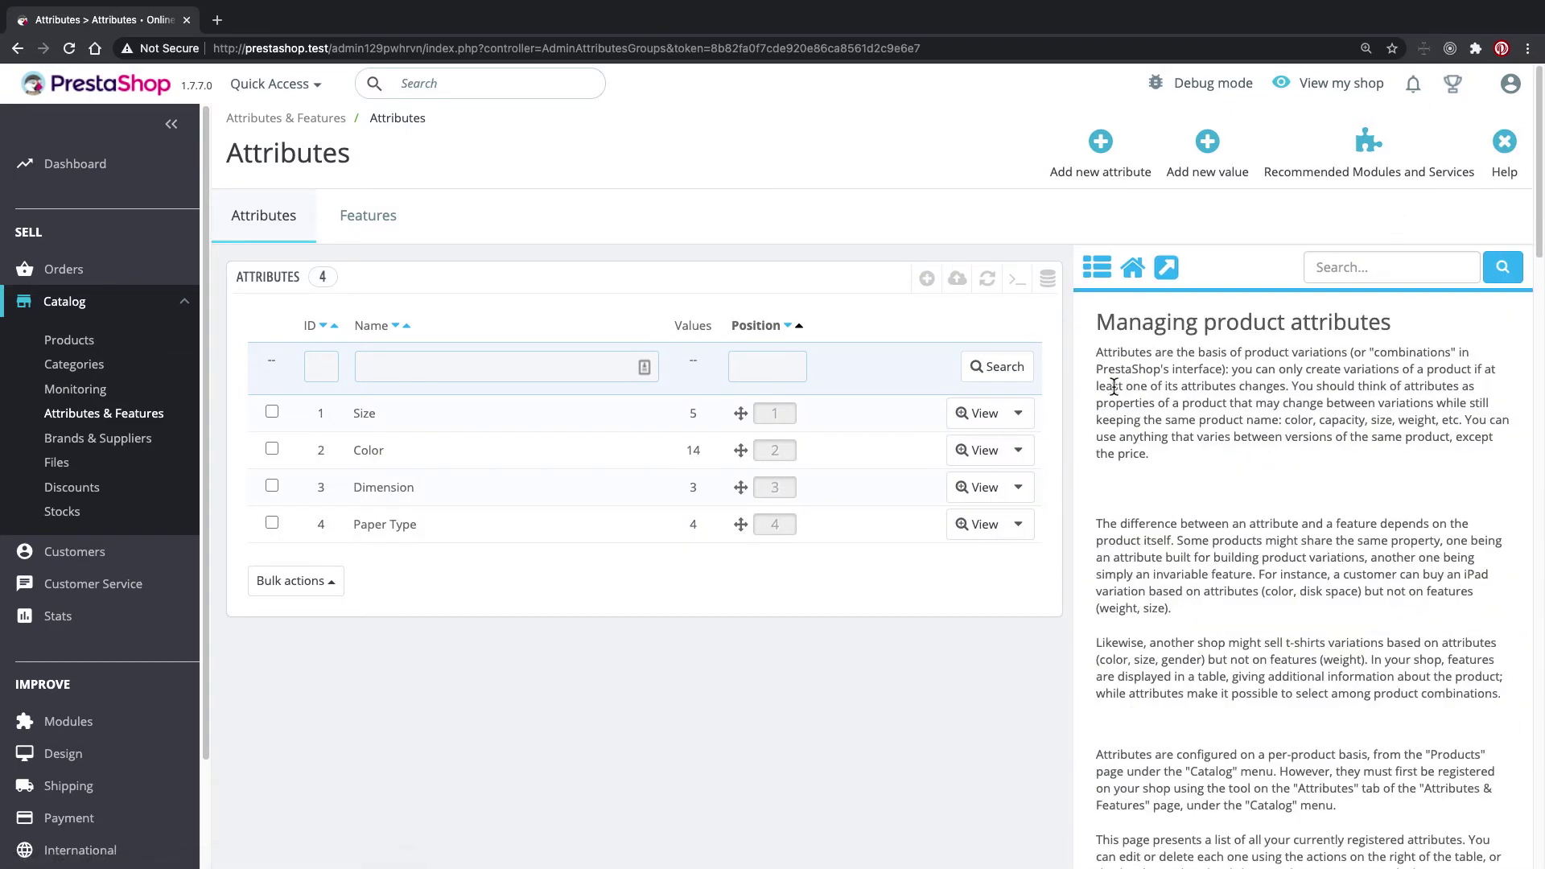
{"action": "left_click_drag", "start_coordinate": [1096, 352], "coordinate": [1229, 369]}
{"action": "left_click", "coordinate": [1236, 367]}
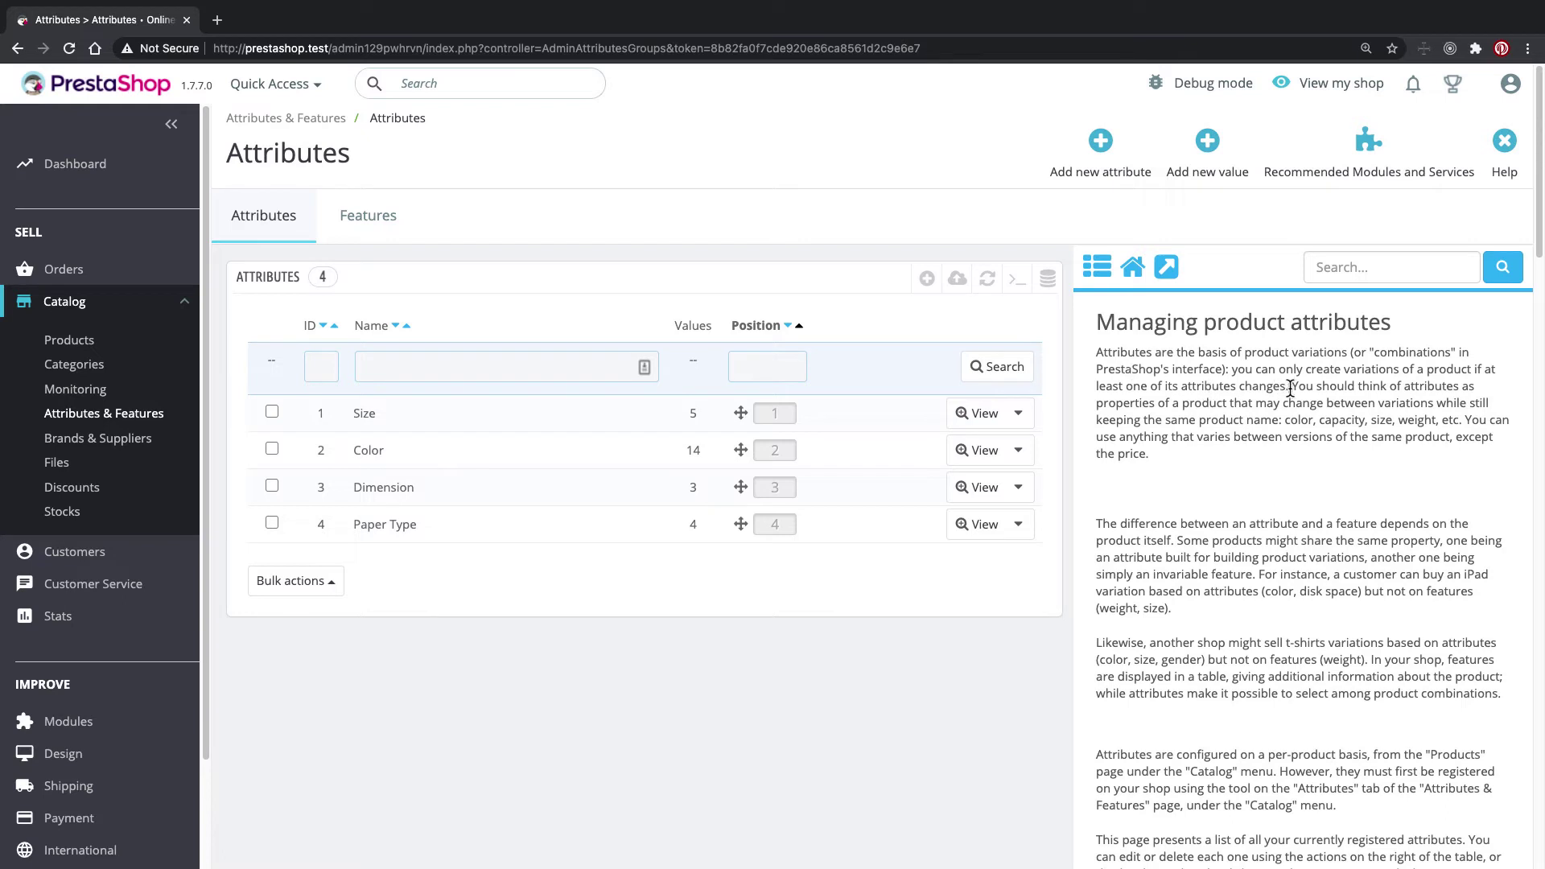
{"action": "left_click_drag", "start_coordinate": [1290, 387], "coordinate": [1436, 425]}
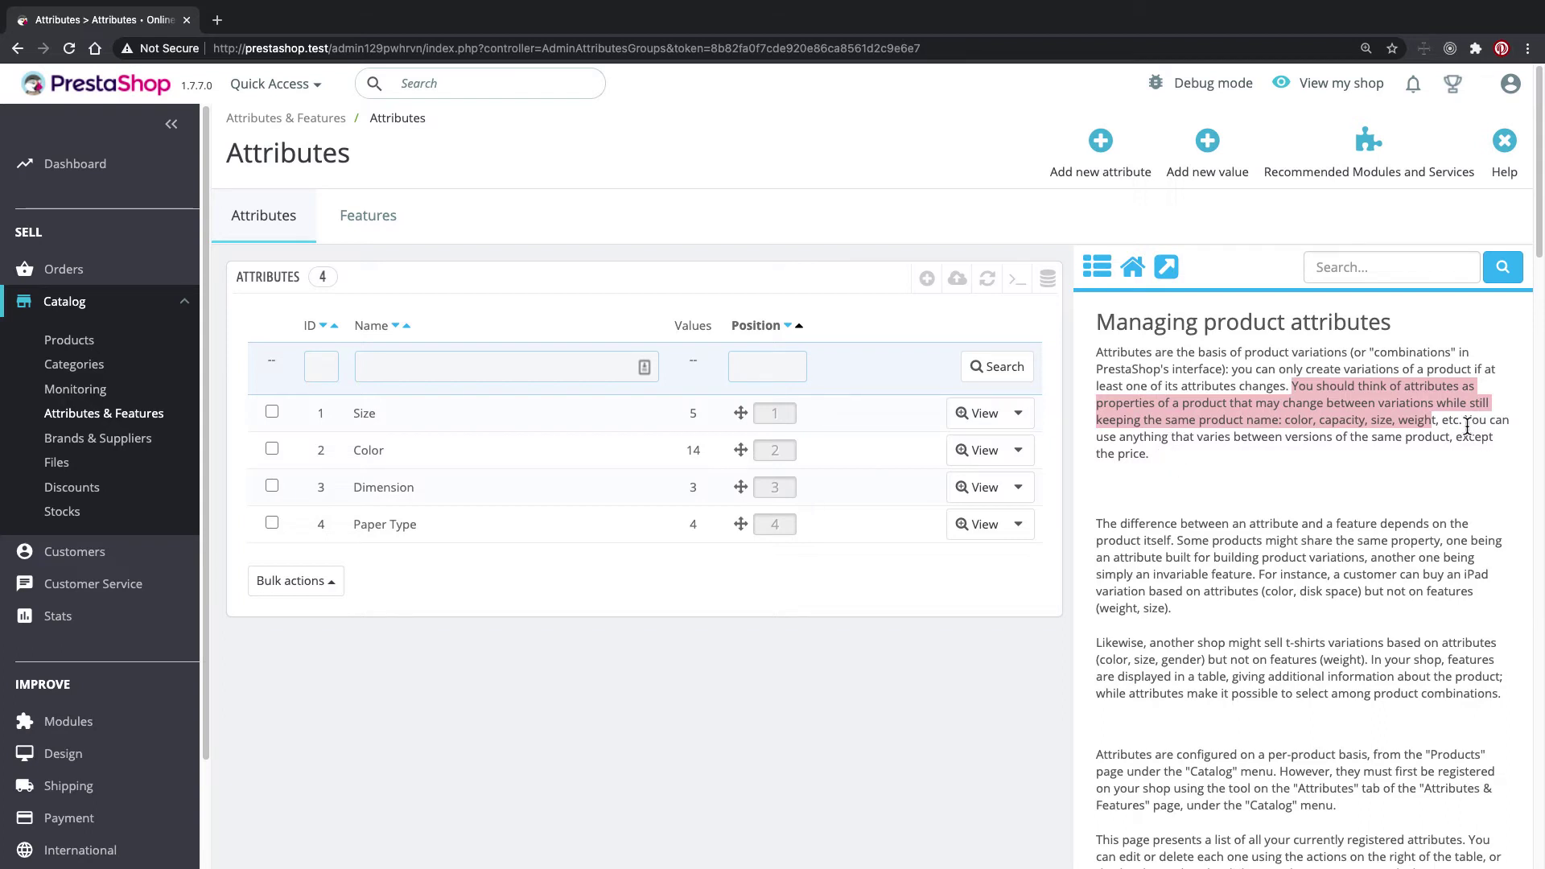
{"action": "left_click_drag", "start_coordinate": [1468, 422], "coordinate": [1149, 453]}
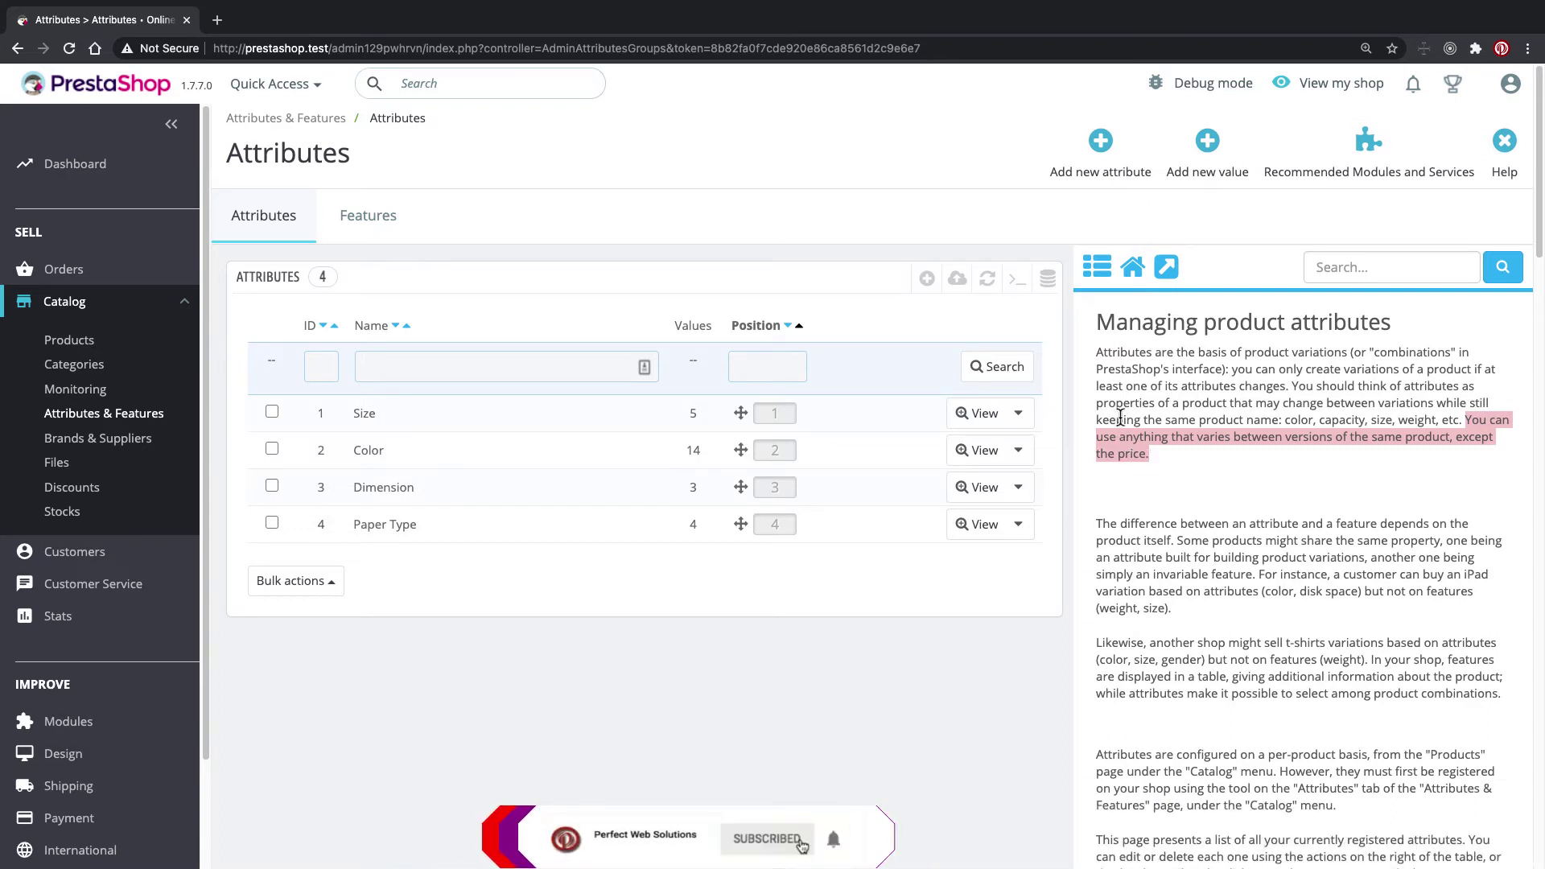
{"action": "scroll", "coordinate": [1188, 552], "scroll_direction": "down", "scroll_amount": 3}
{"action": "scroll", "coordinate": [1188, 552], "scroll_direction": "up", "scroll_amount": 3}
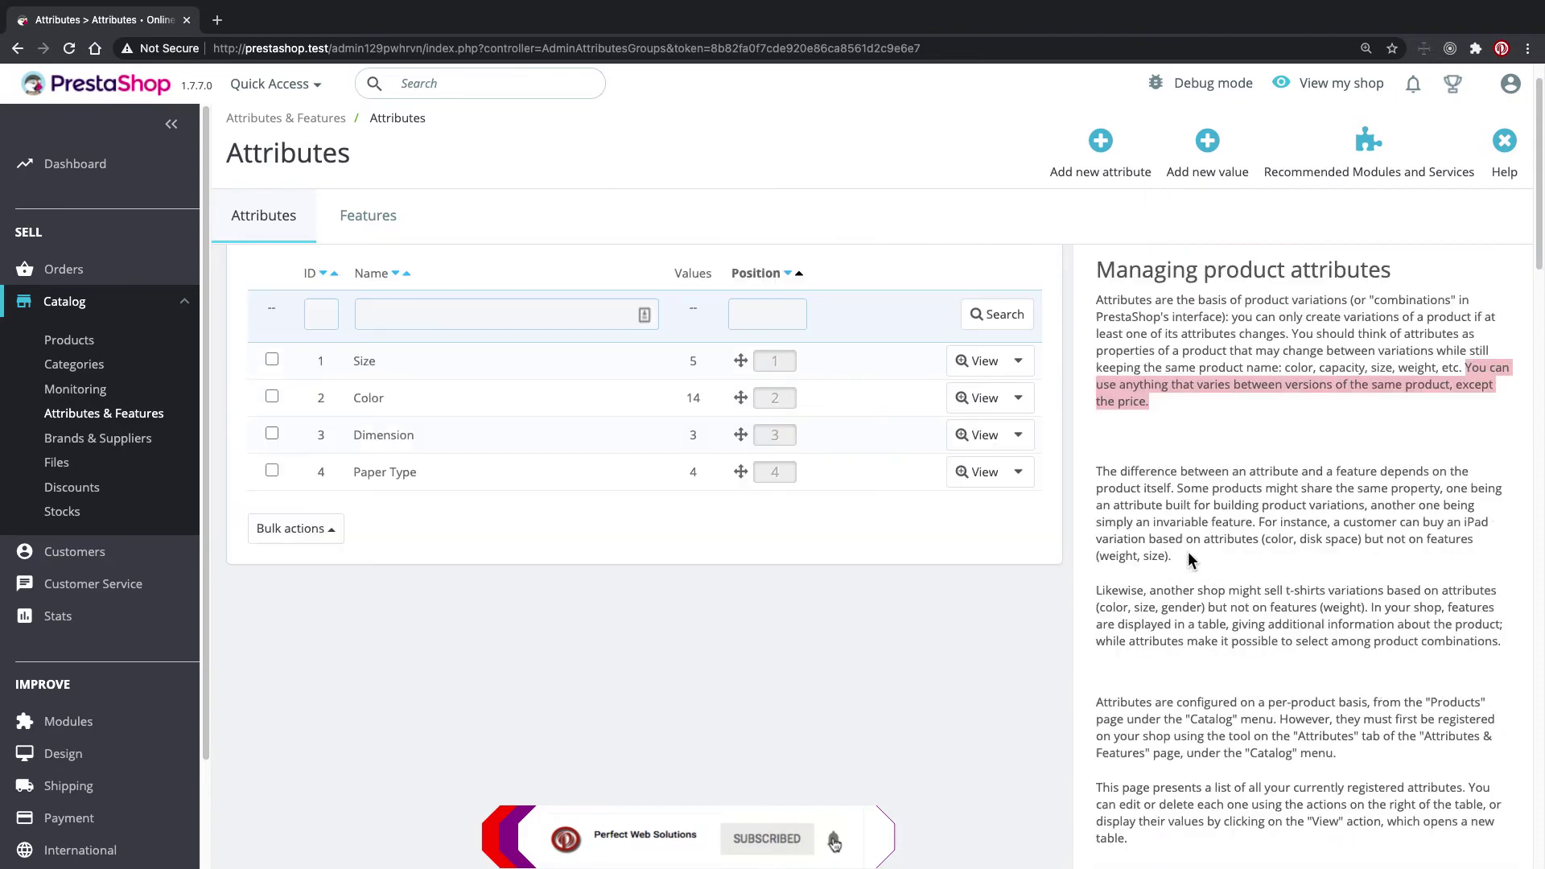
- Read the help text on managing product features, then return to the attributes list and close the help
{"action": "left_click", "coordinate": [385, 220]}
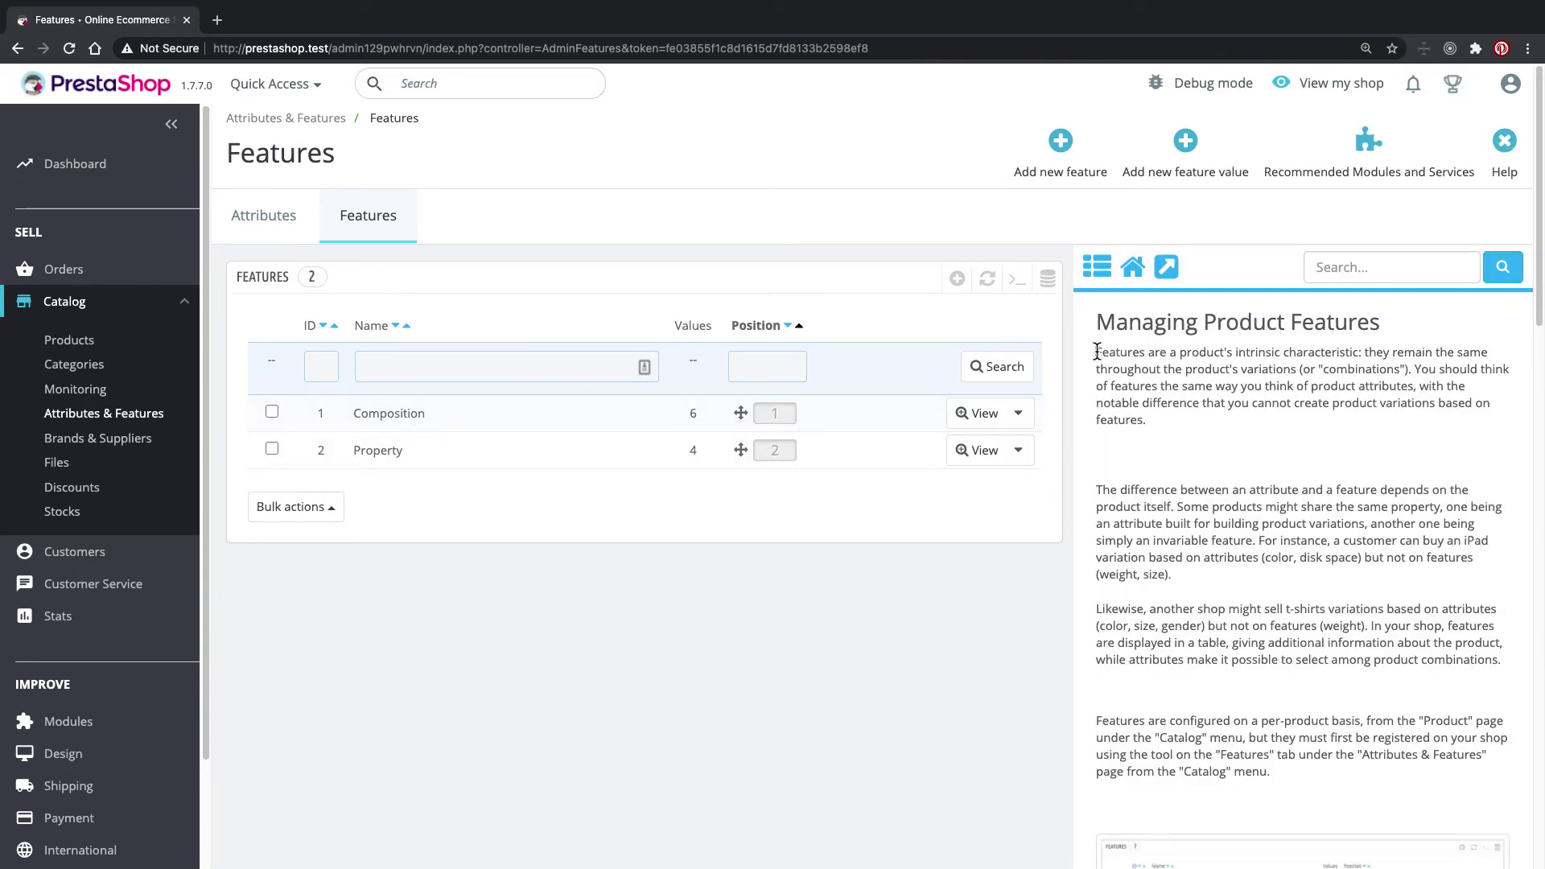
{"action": "left_click_drag", "start_coordinate": [1096, 352], "coordinate": [1287, 371]}
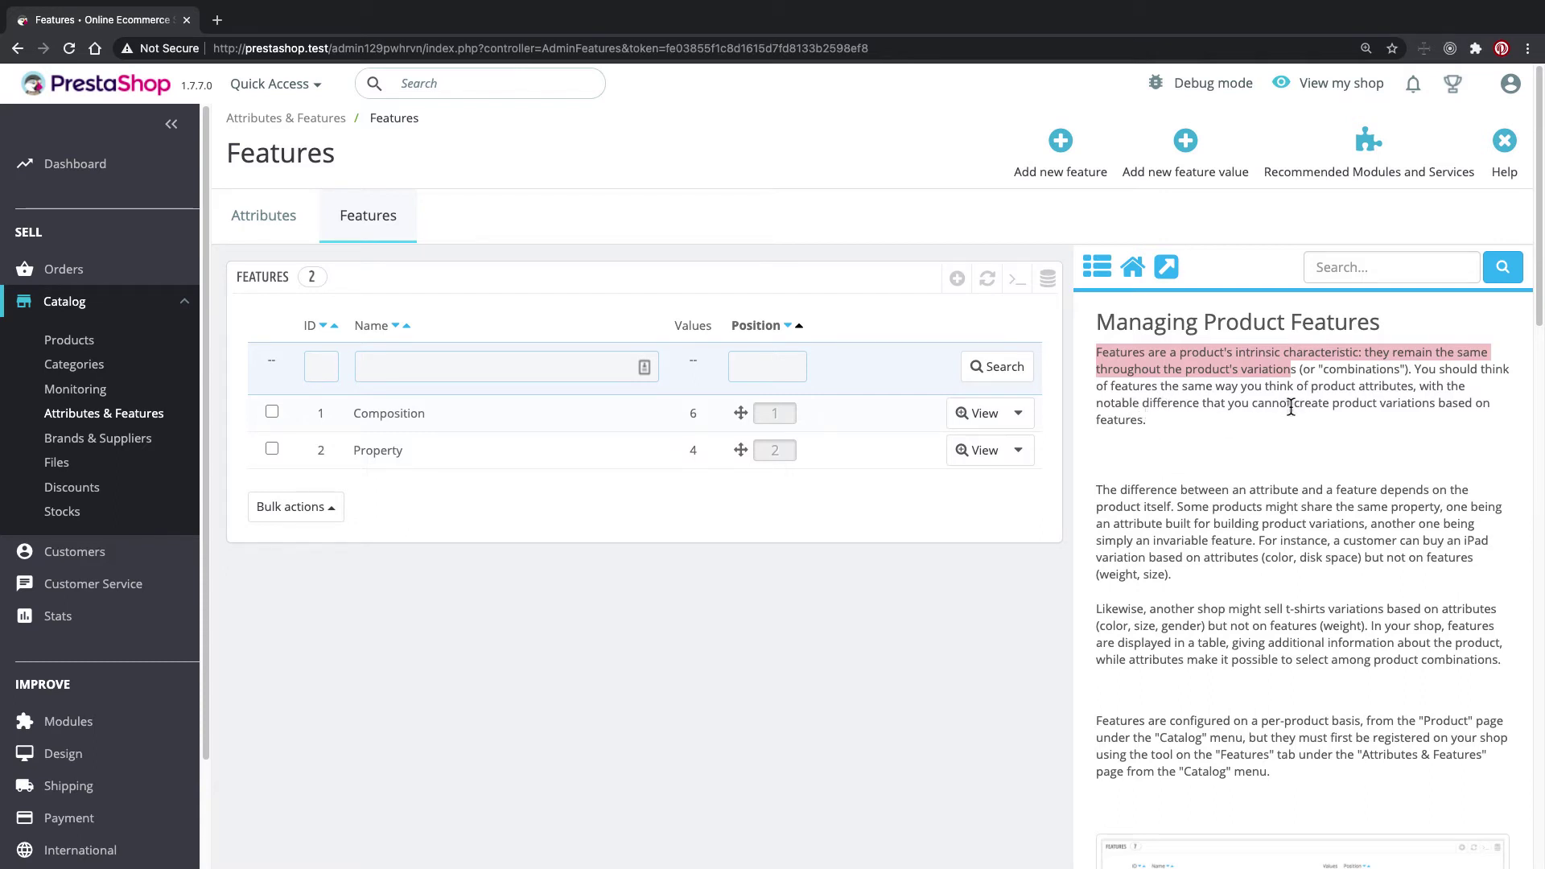
{"action": "left_click_drag", "start_coordinate": [1159, 423], "coordinate": [1097, 354]}
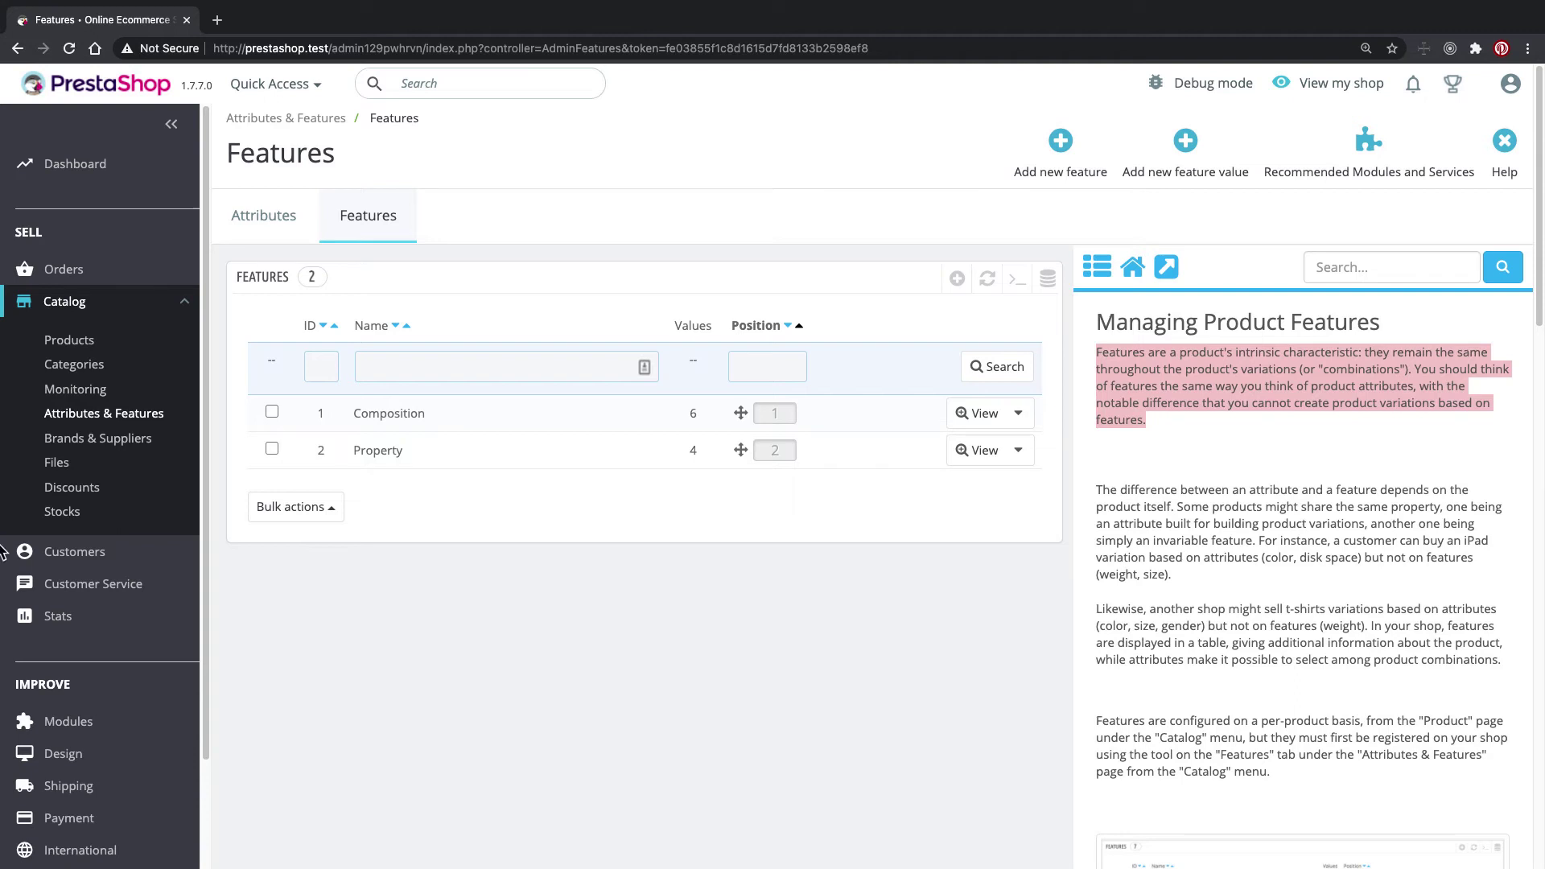
{"action": "left_click", "coordinate": [259, 232]}
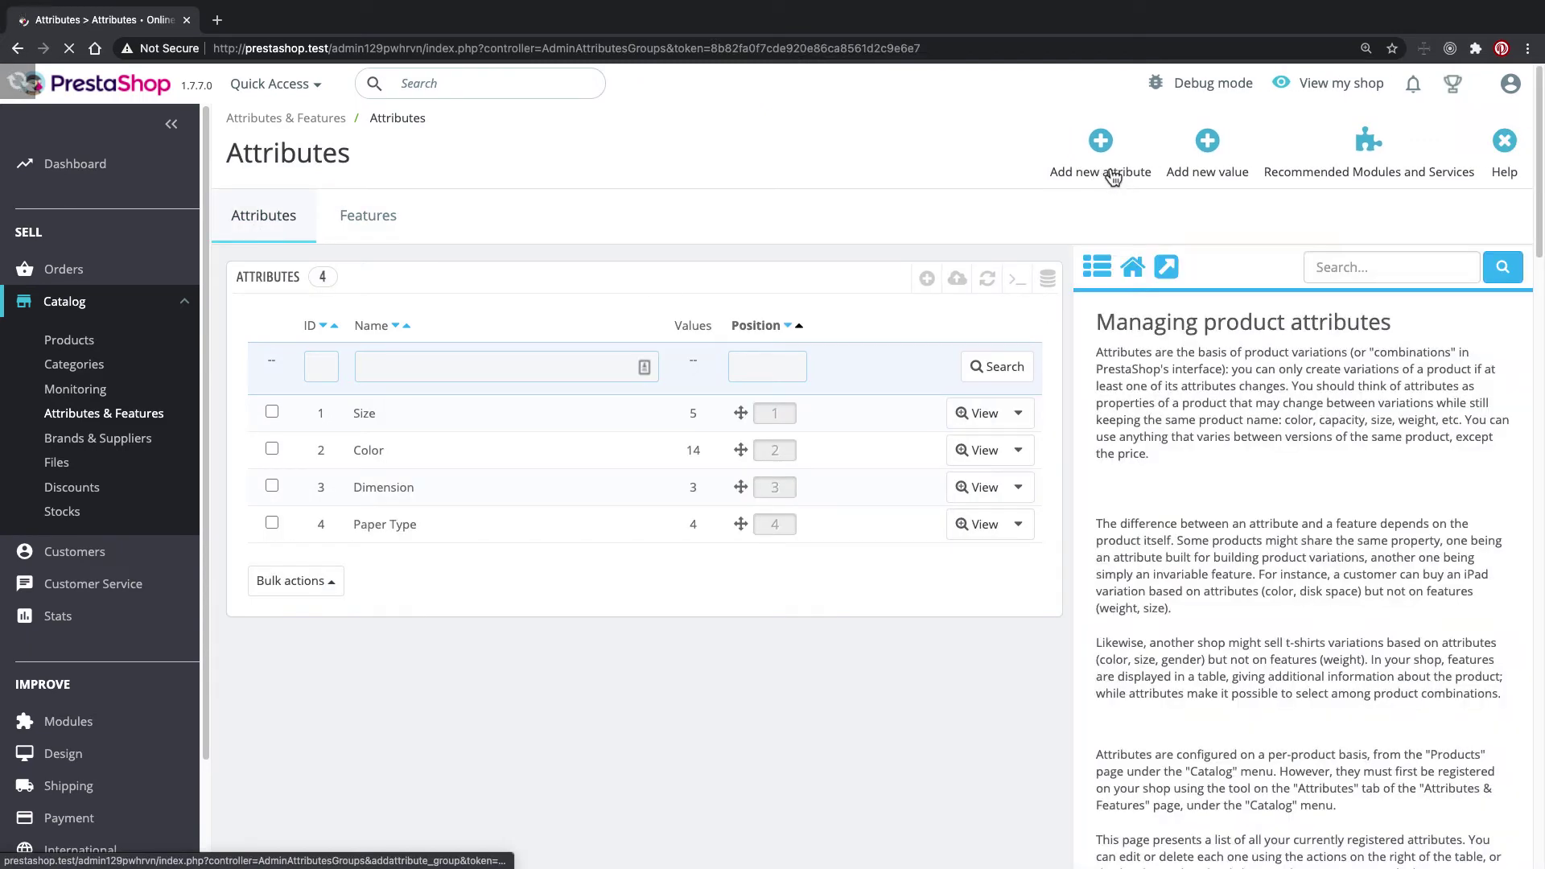
{"action": "left_click", "coordinate": [1499, 145]}
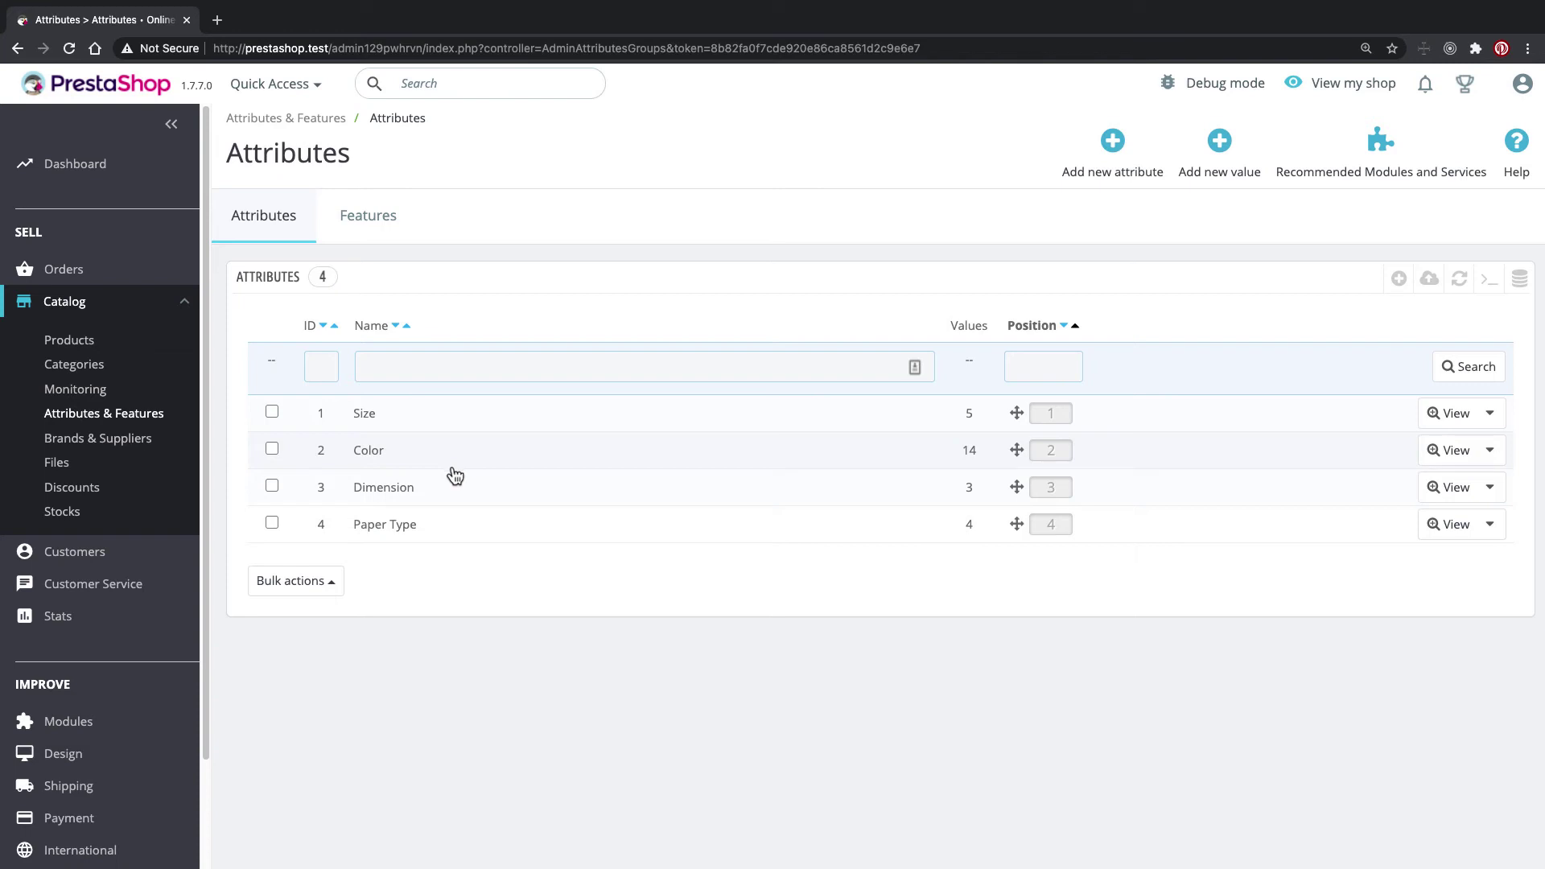
- Start a new product attribute and enter weight as its English name
{"action": "left_click", "coordinate": [1114, 145]}
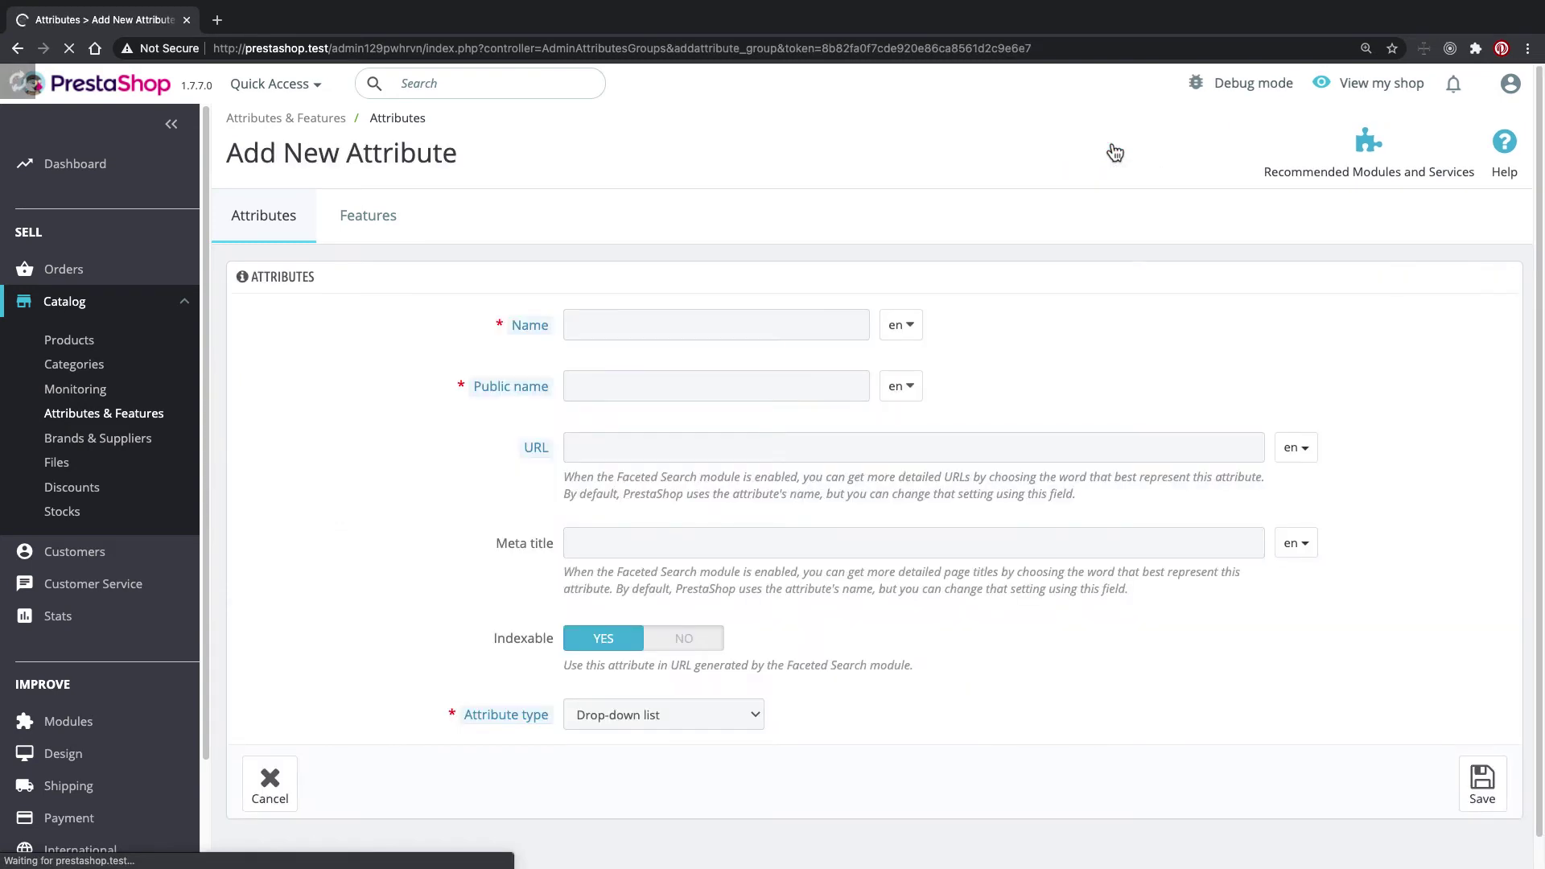
{"action": "left_click", "coordinate": [658, 333]}
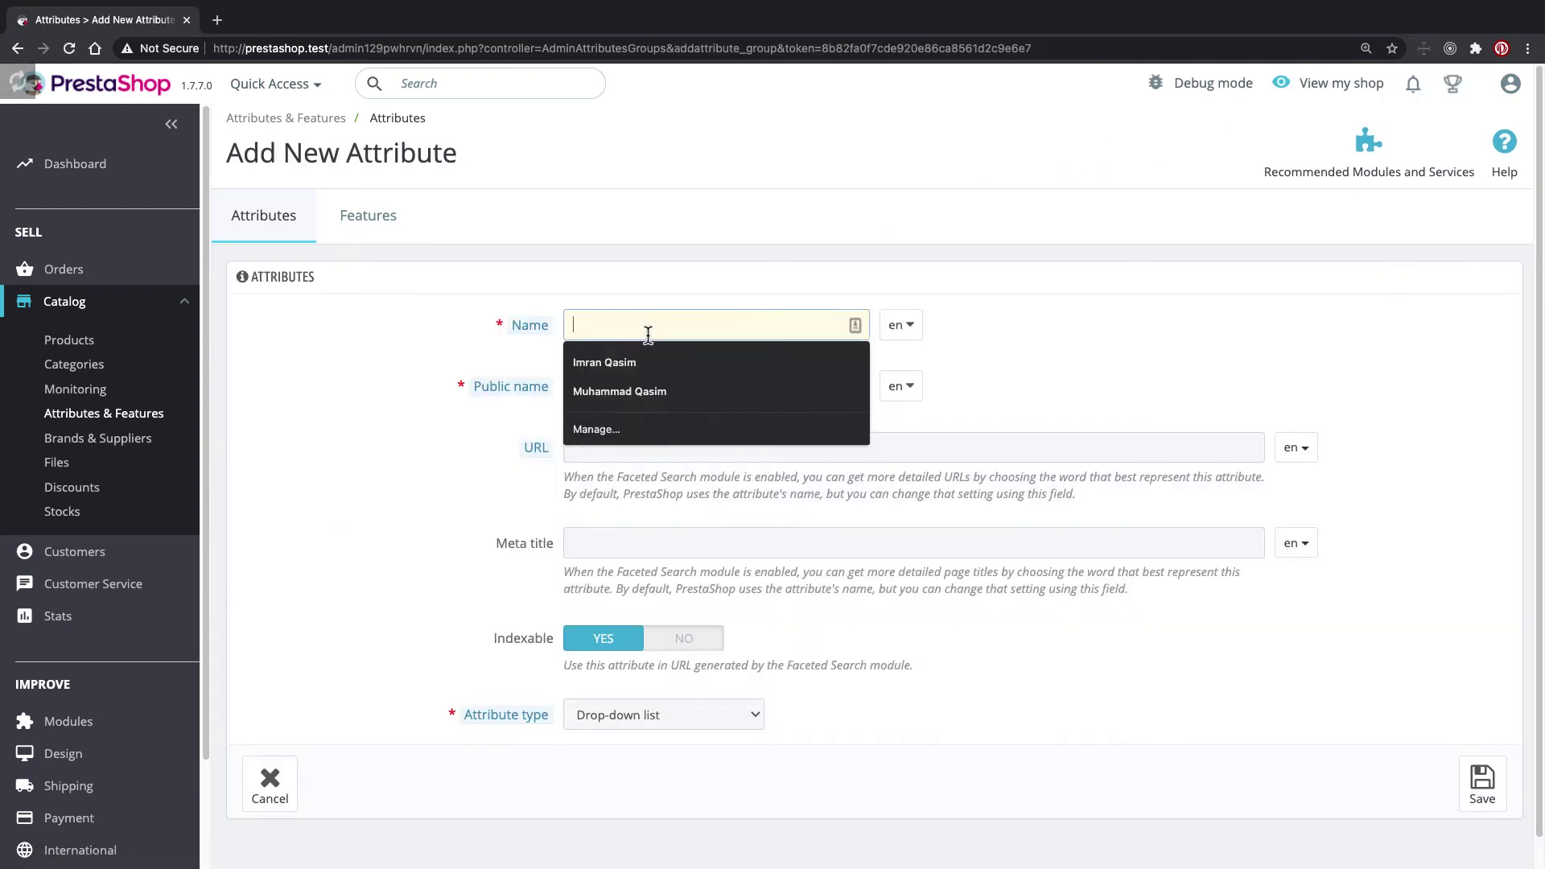
{"action": "type", "text": "weight"}
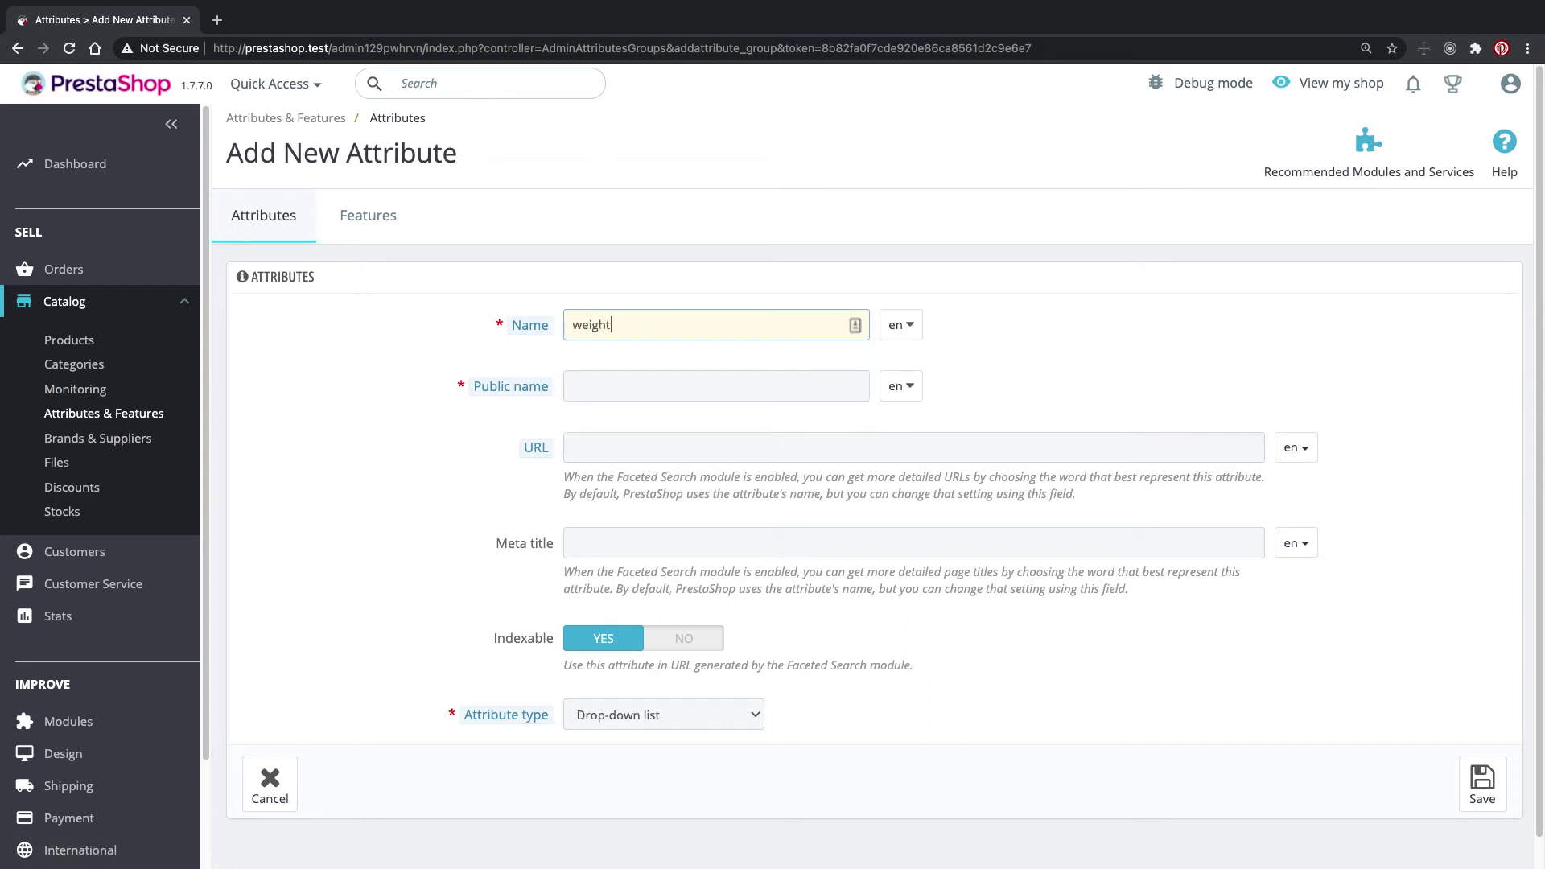
- Look at the Urdu version of the attribute's name field and switch the form back to English
{"action": "left_click", "coordinate": [901, 325]}
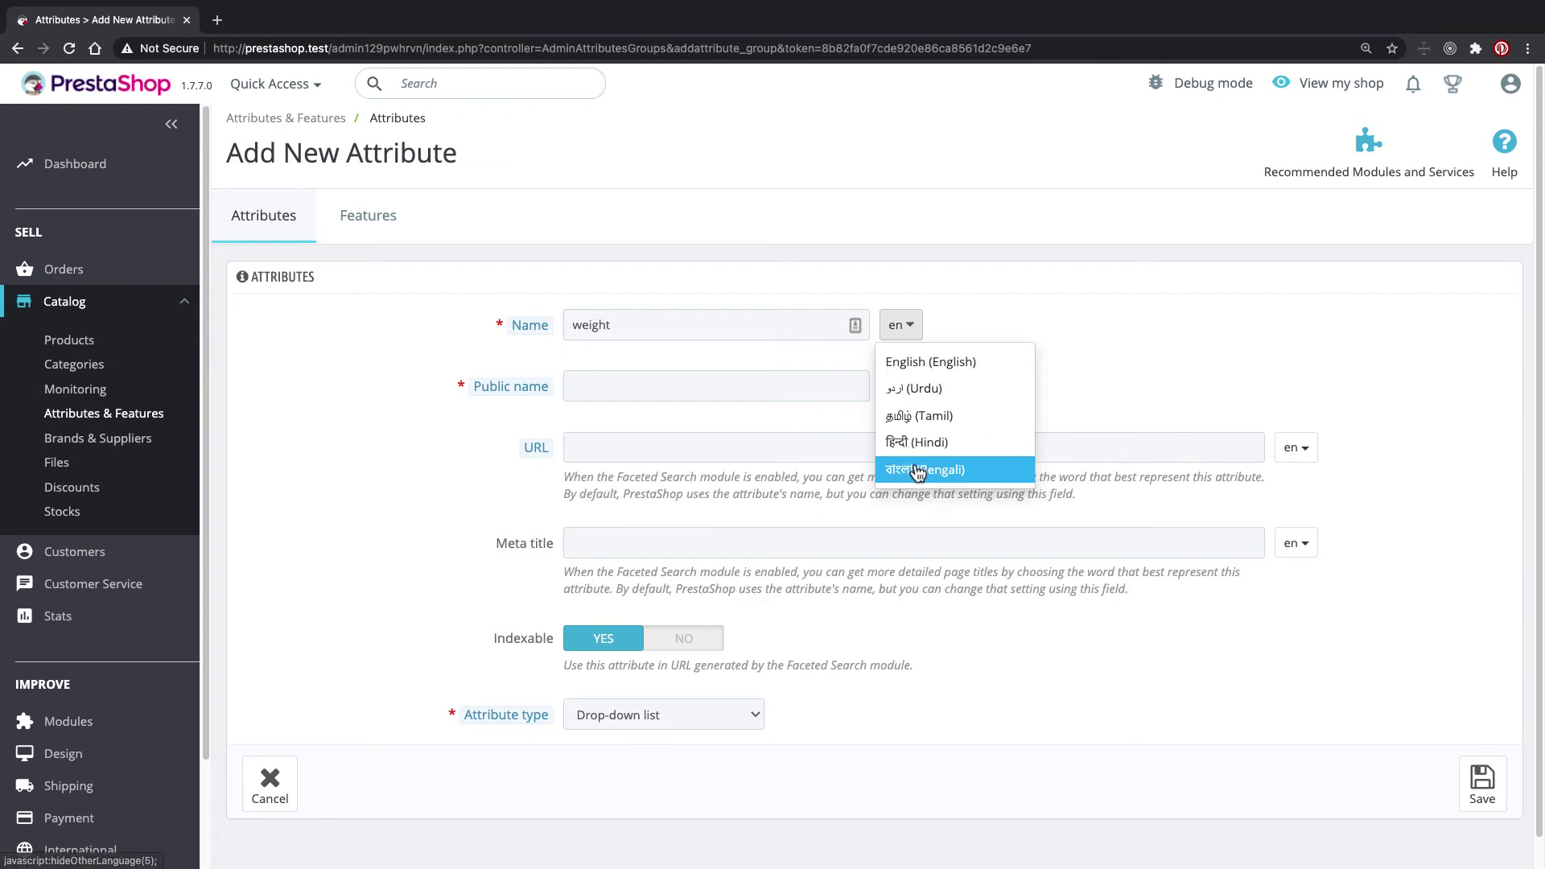
{"action": "left_click", "coordinate": [921, 388]}
{"action": "left_click", "coordinate": [710, 327]}
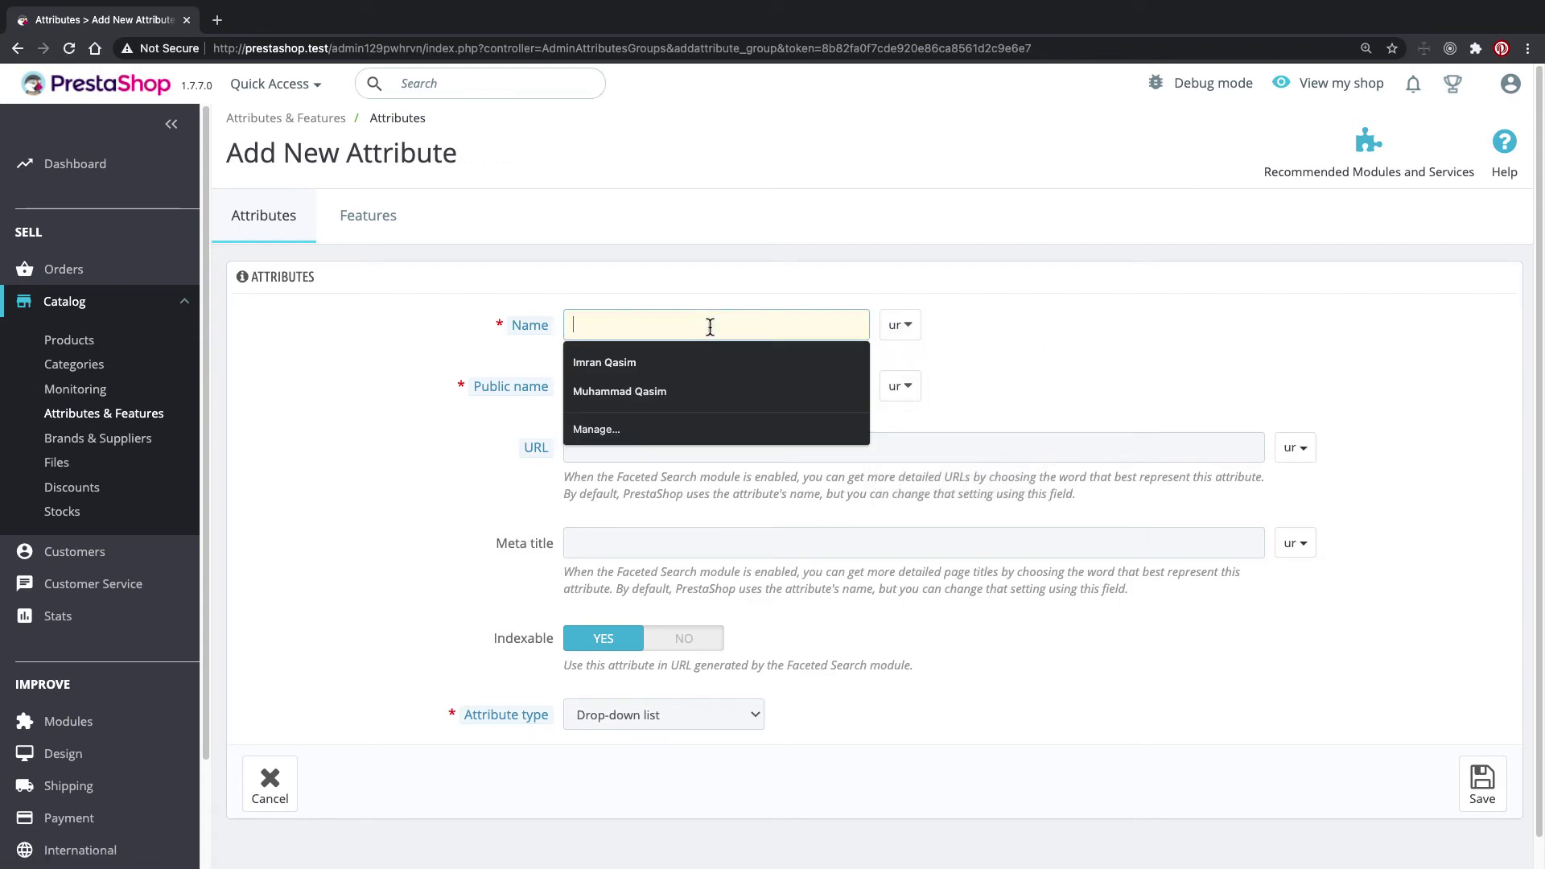
{"action": "left_click", "coordinate": [899, 325]}
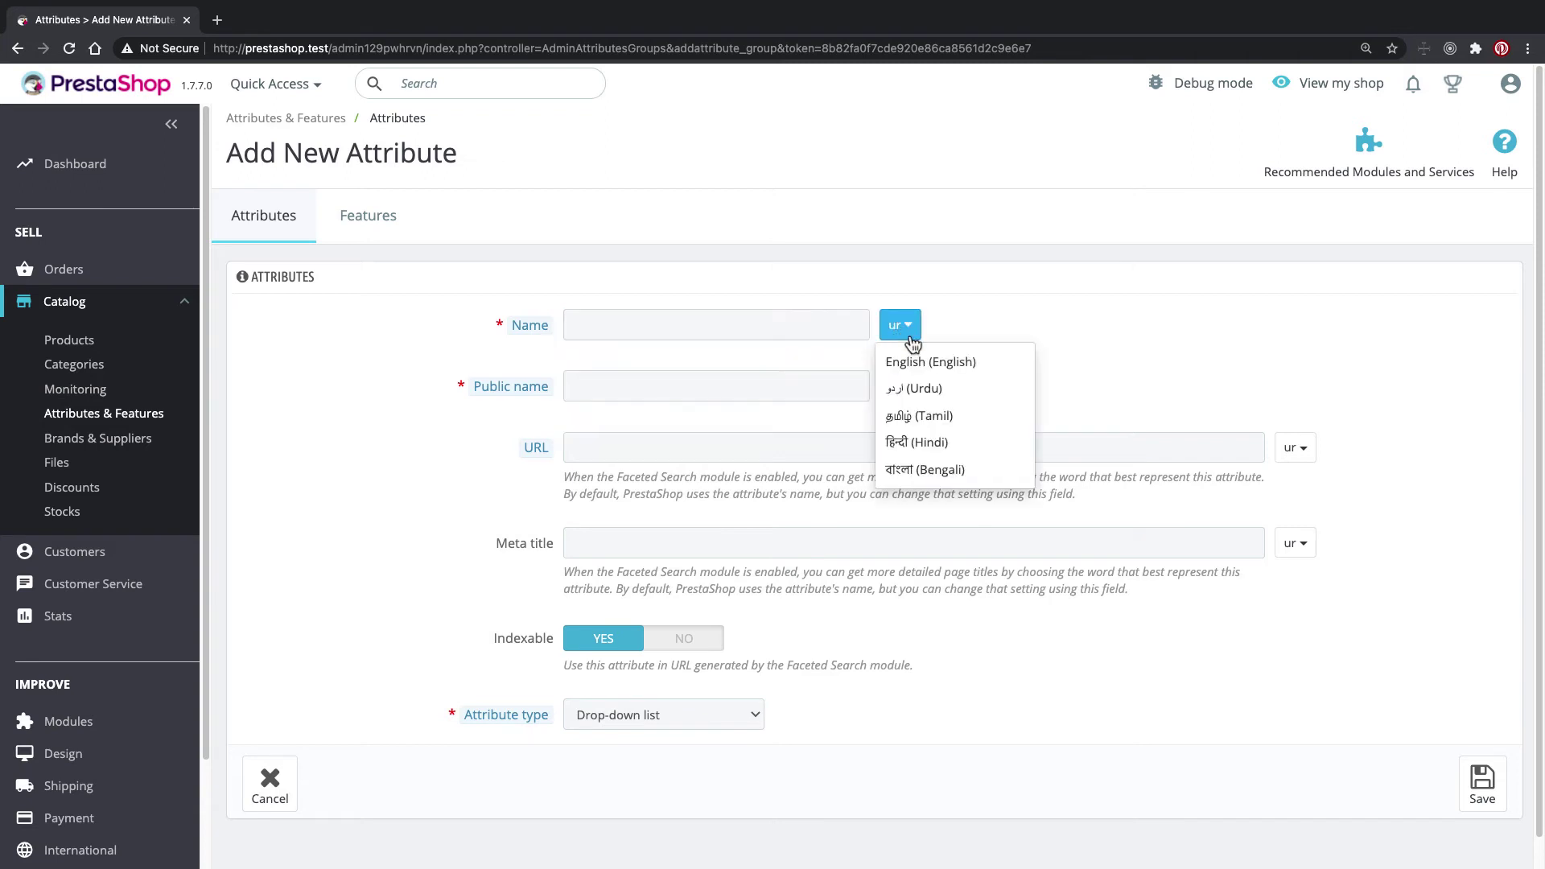
{"action": "left_click", "coordinate": [914, 364]}
- Enter Weight as the attribute's public name and leave the URL and meta title blank
{"action": "left_click", "coordinate": [636, 378]}
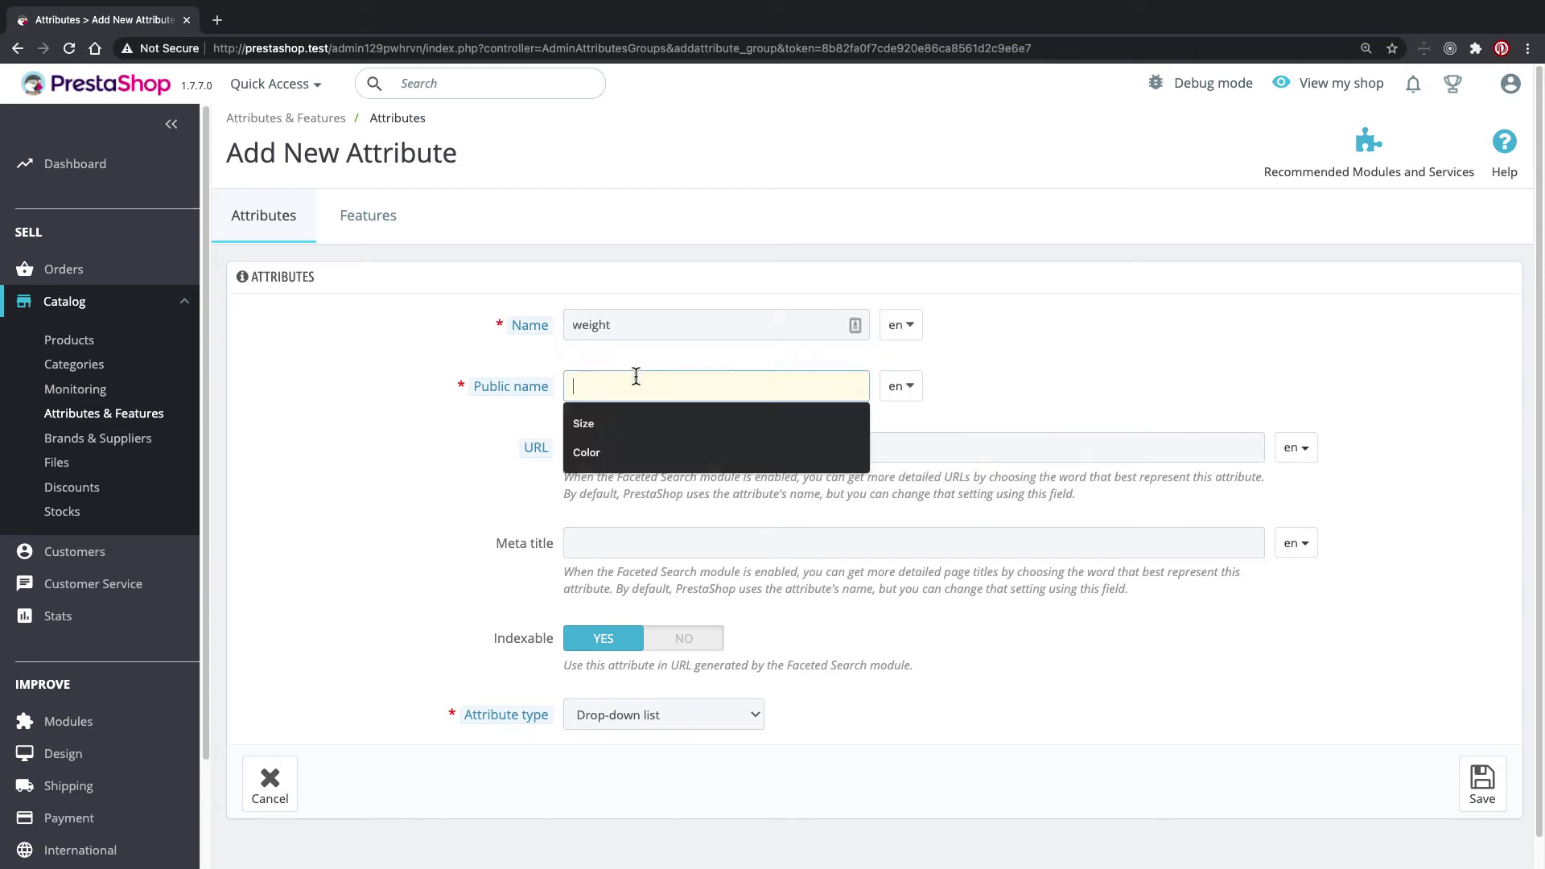
{"action": "type", "text": "Weight"}
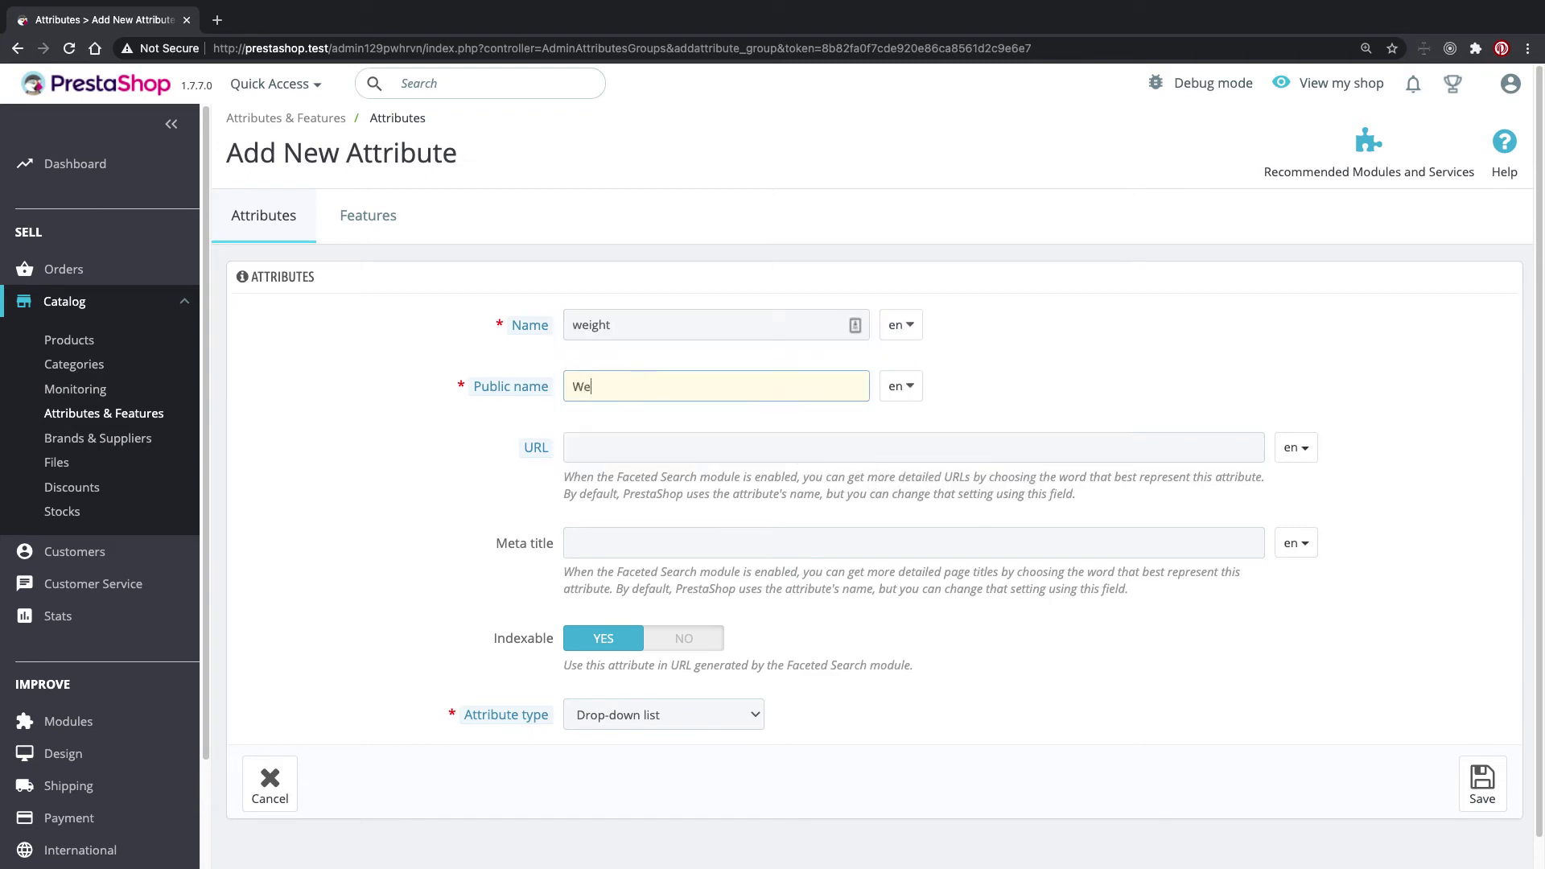
{"action": "left_click", "coordinate": [620, 441]}
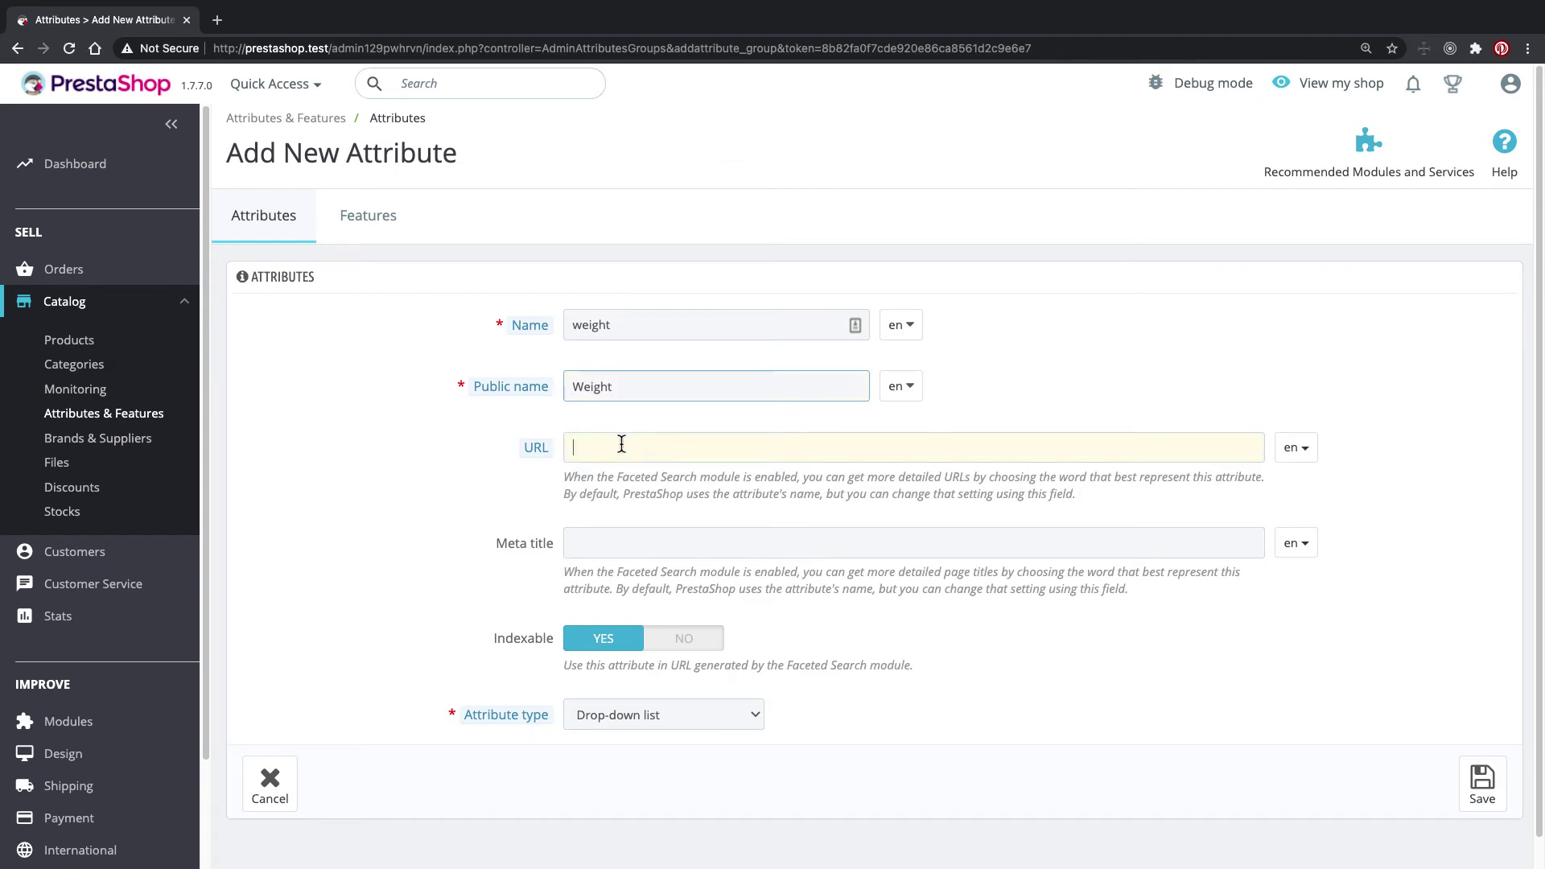
{"action": "left_click", "coordinate": [626, 542]}
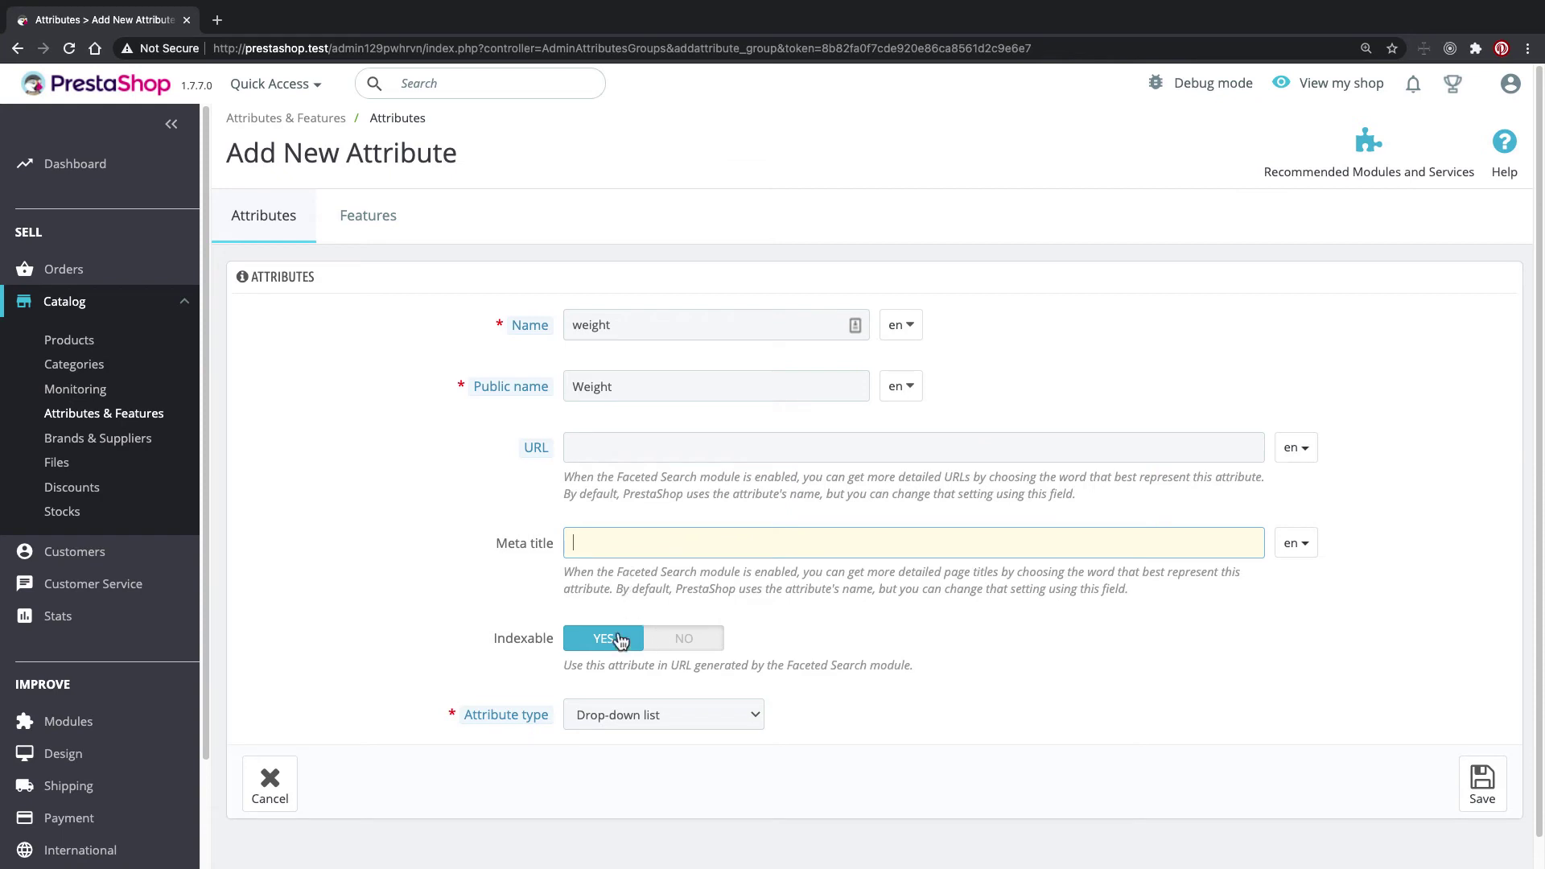
- Set the attribute type to Radio buttons and save the new weight attribute
{"action": "left_click", "coordinate": [748, 716]}
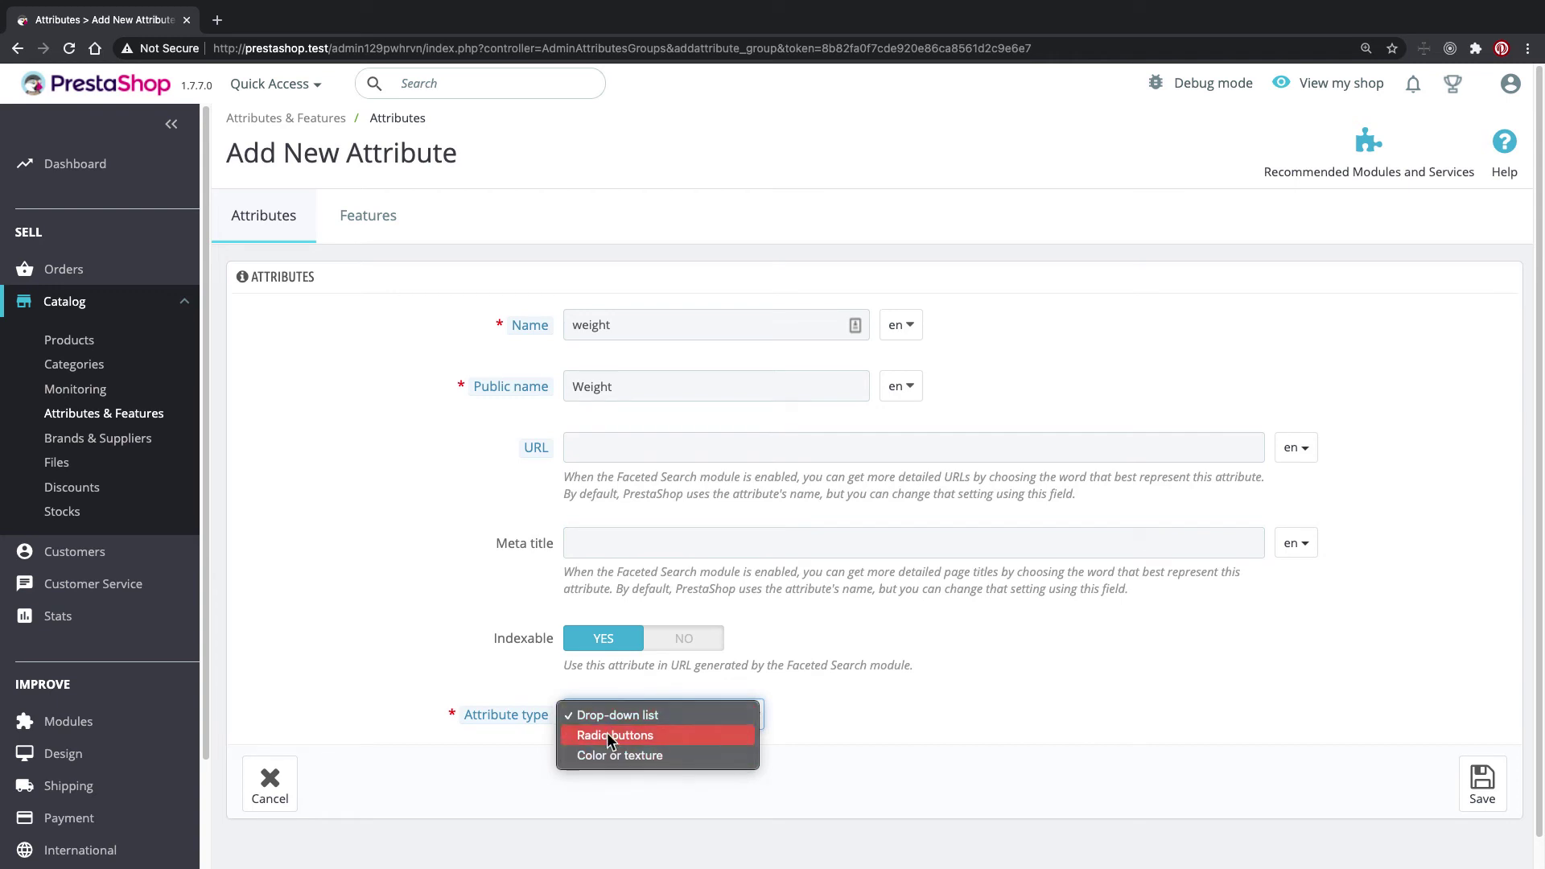
{"action": "key", "text": "Escape"}
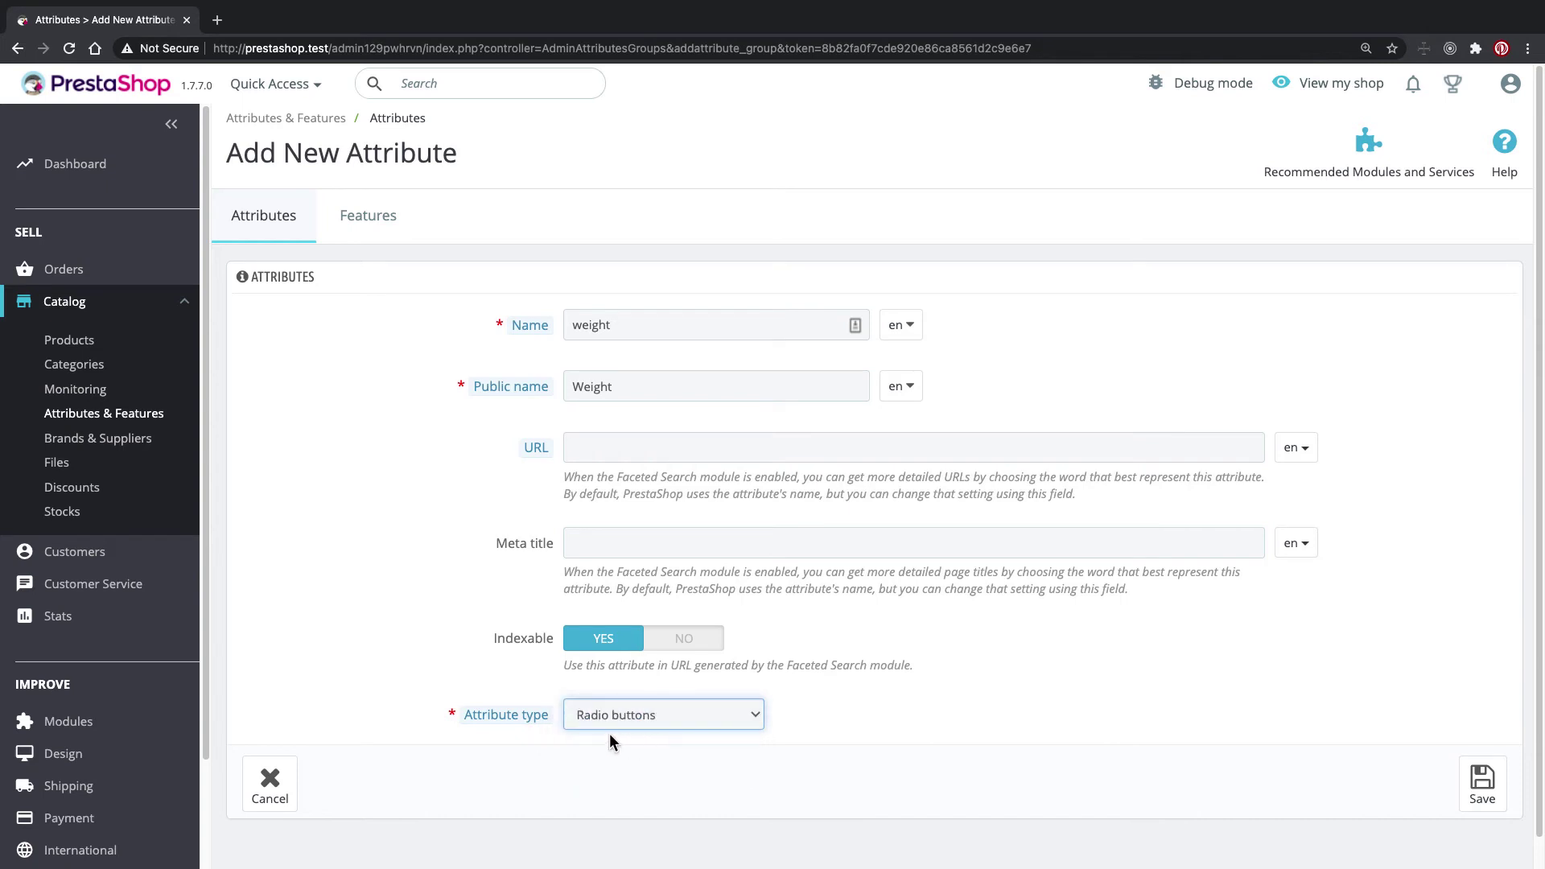
{"action": "left_click", "coordinate": [1476, 785]}
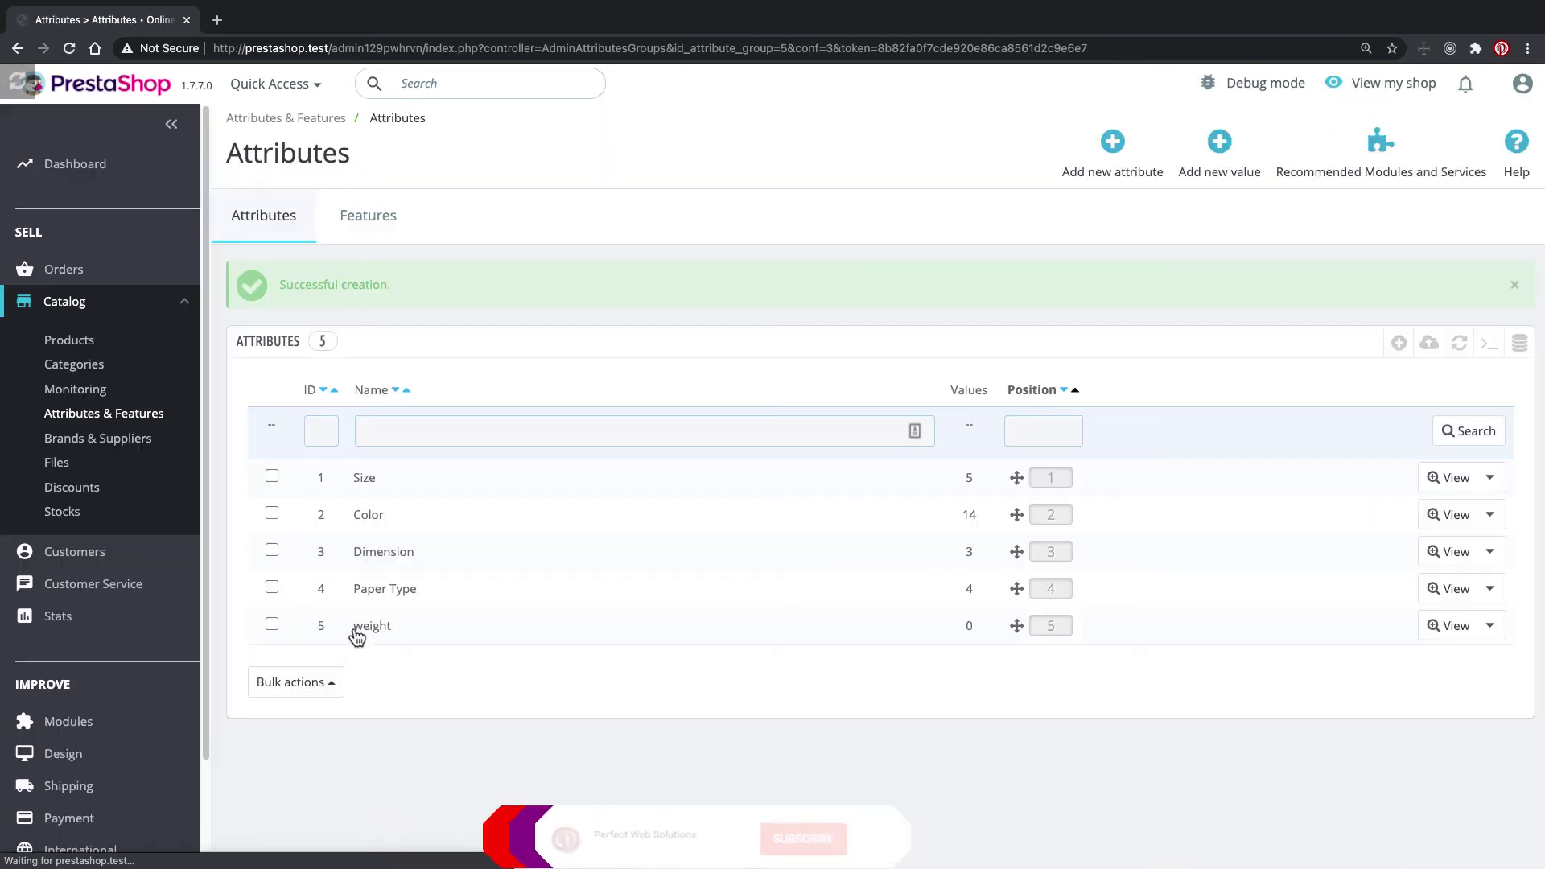
- Add the value 1KG to the weight attribute and save it, continuing with another value
{"action": "left_click", "coordinate": [368, 629]}
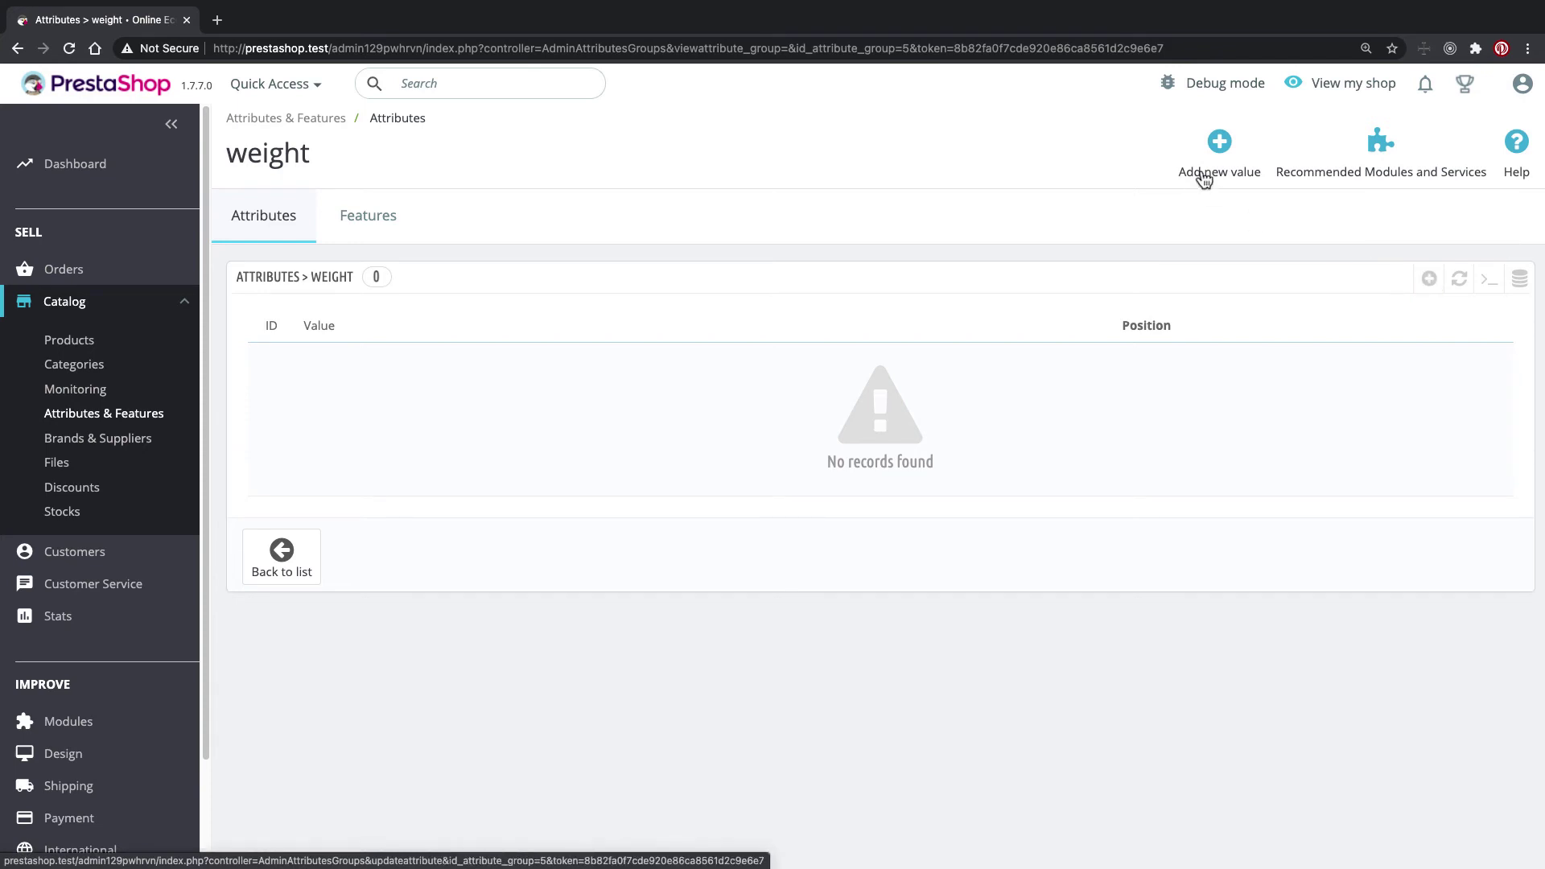
{"action": "left_click", "coordinate": [1429, 280]}
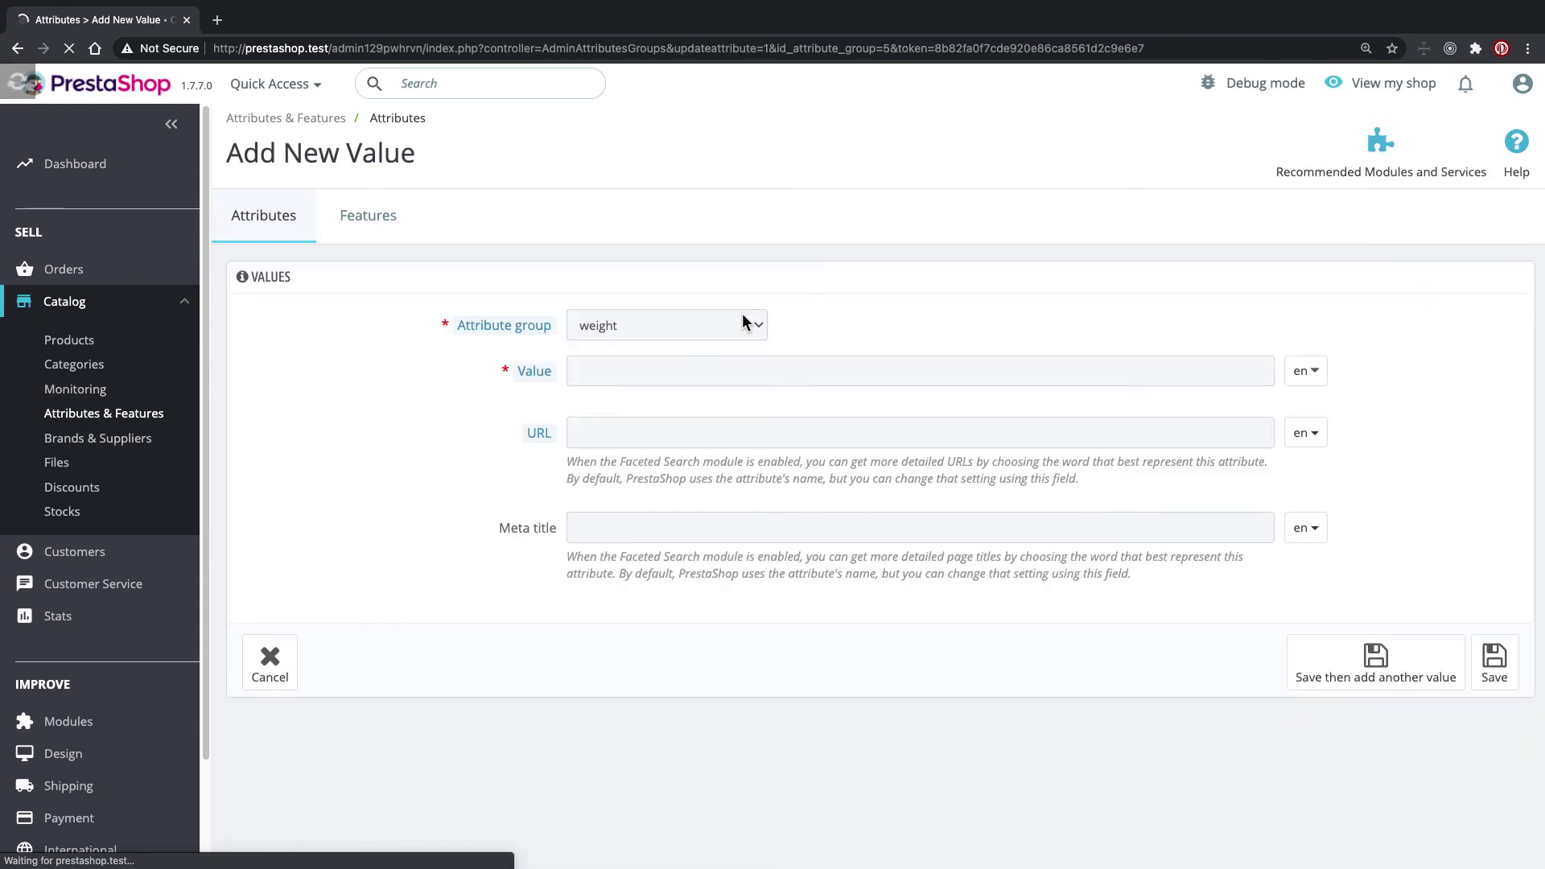
{"action": "left_click", "coordinate": [742, 320]}
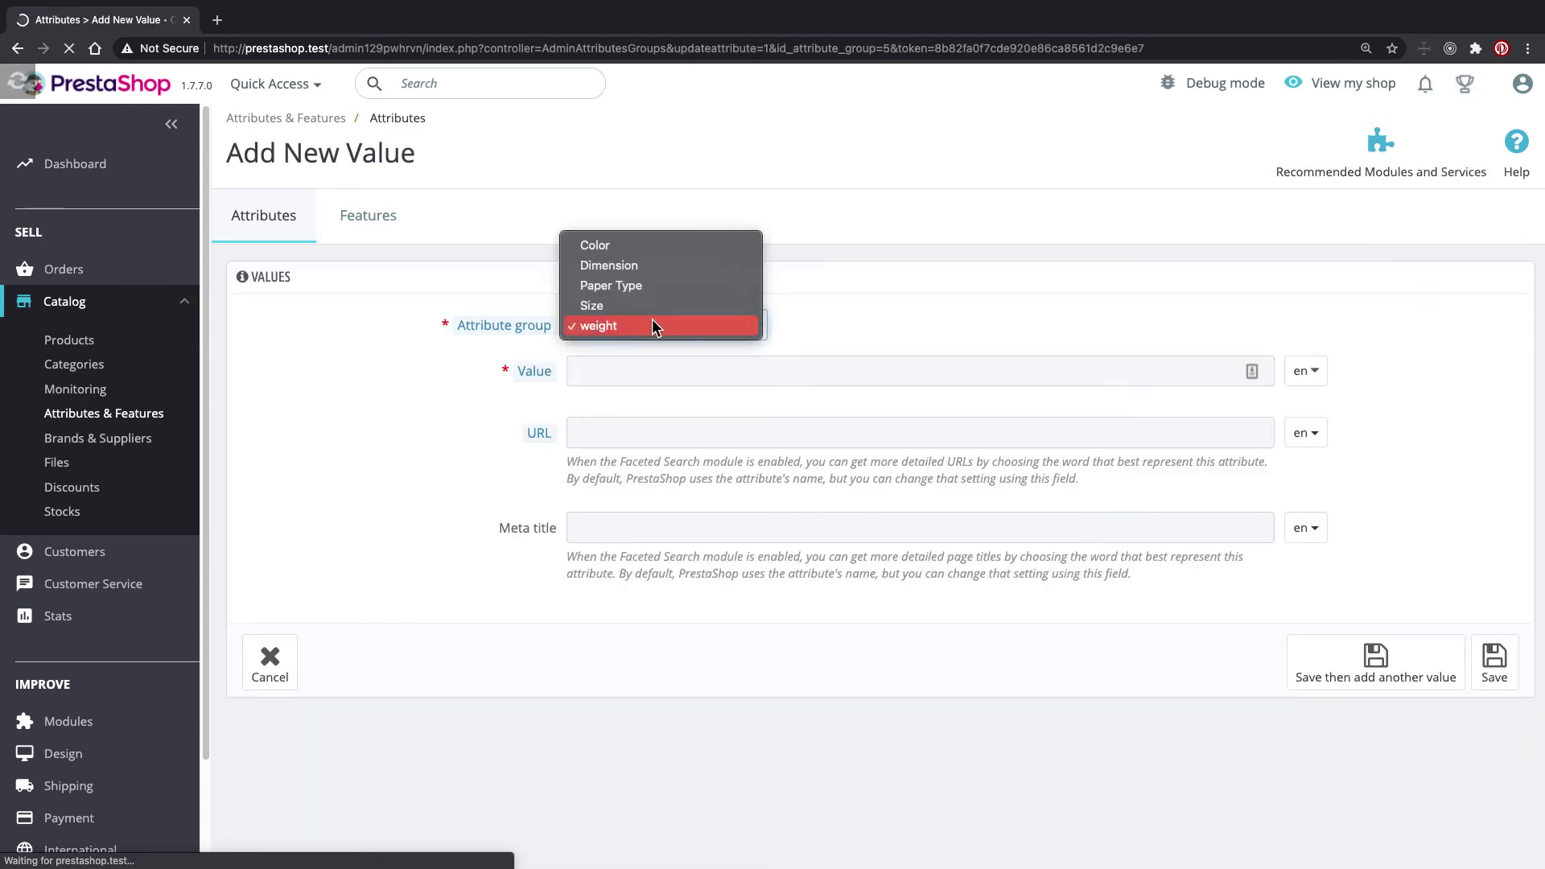
{"action": "left_click", "coordinate": [626, 326]}
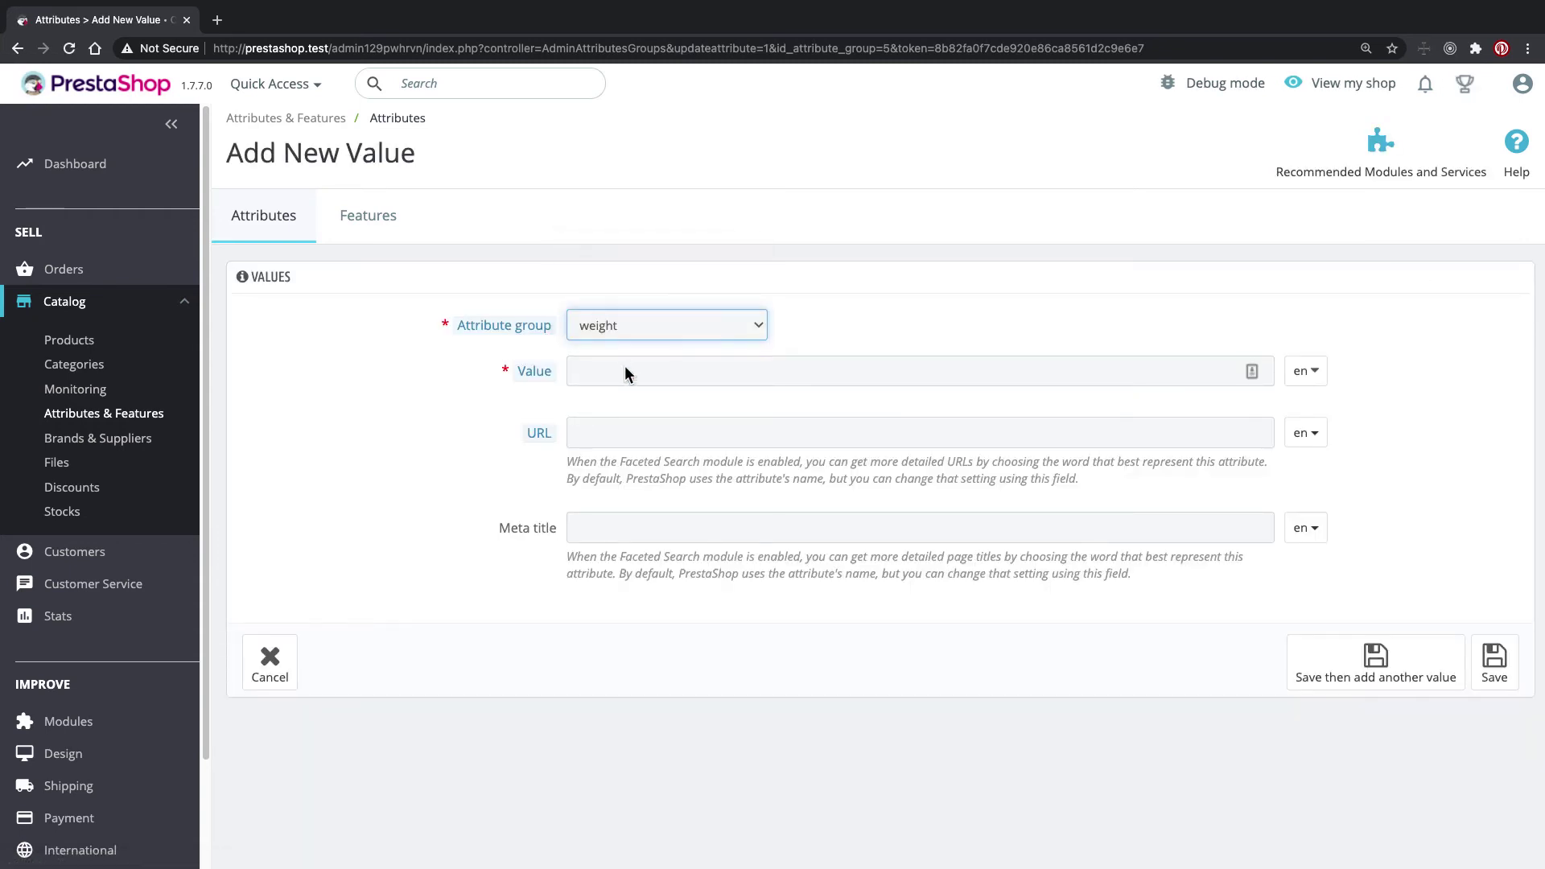
{"action": "left_click", "coordinate": [625, 371]}
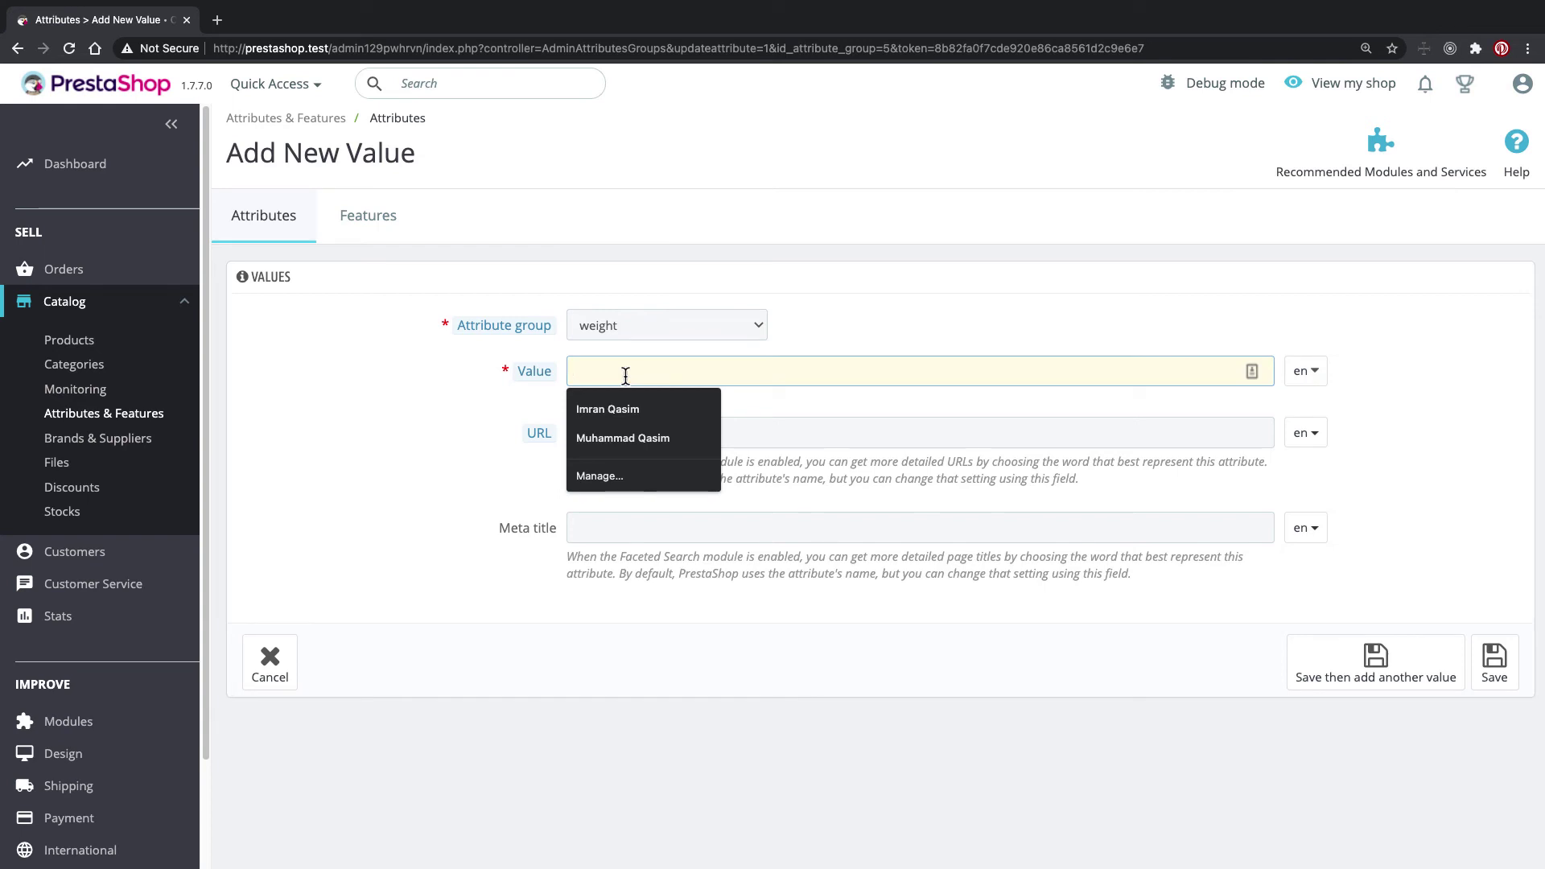
{"action": "type", "text": "1KG"}
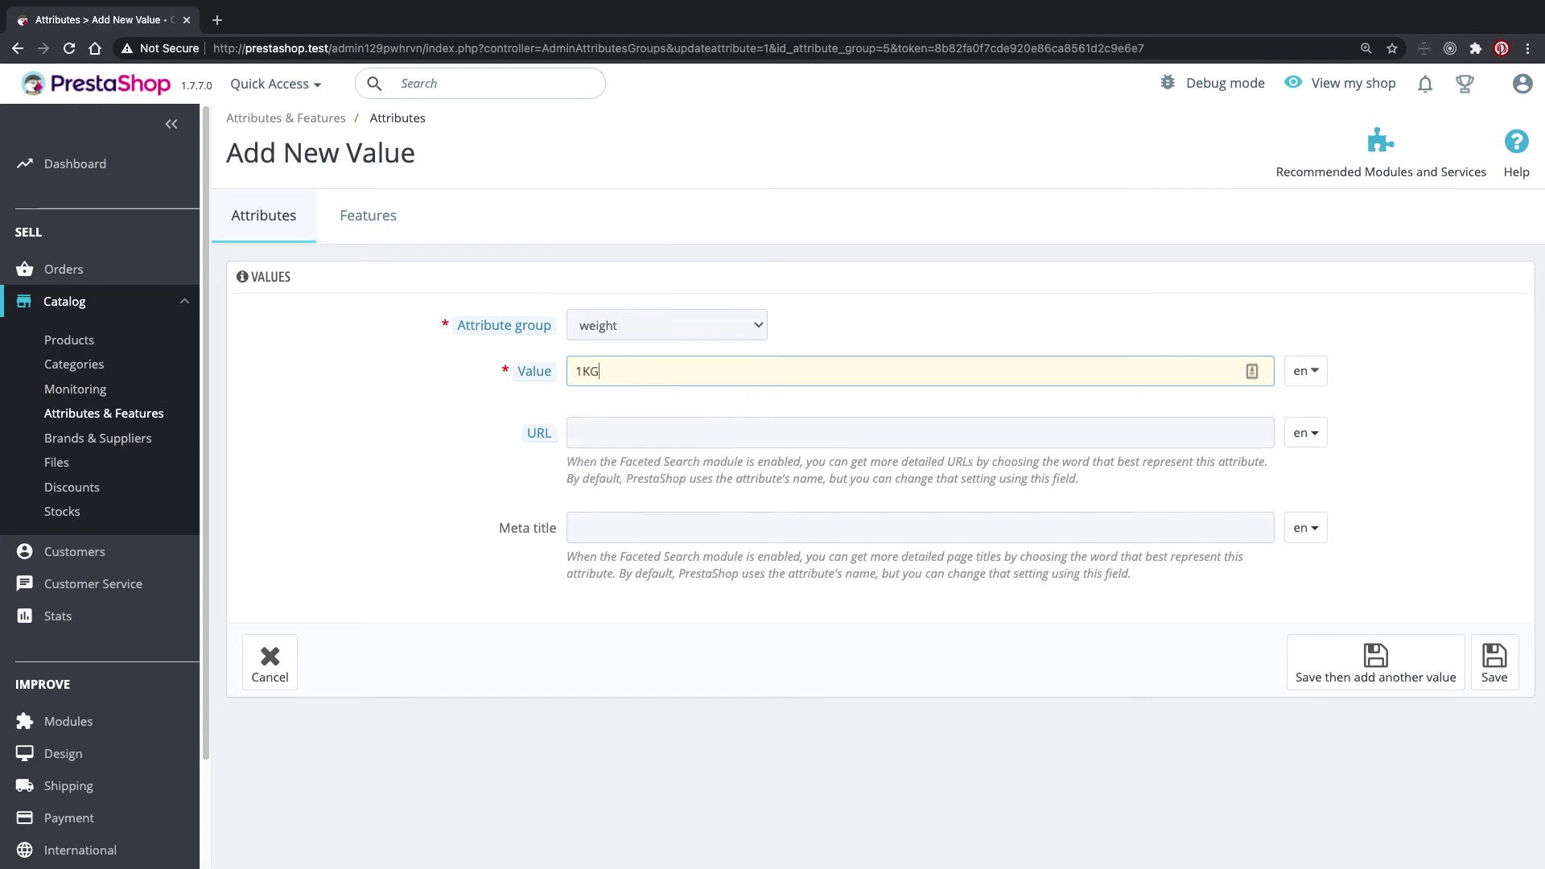
{"action": "left_click", "coordinate": [1375, 662]}
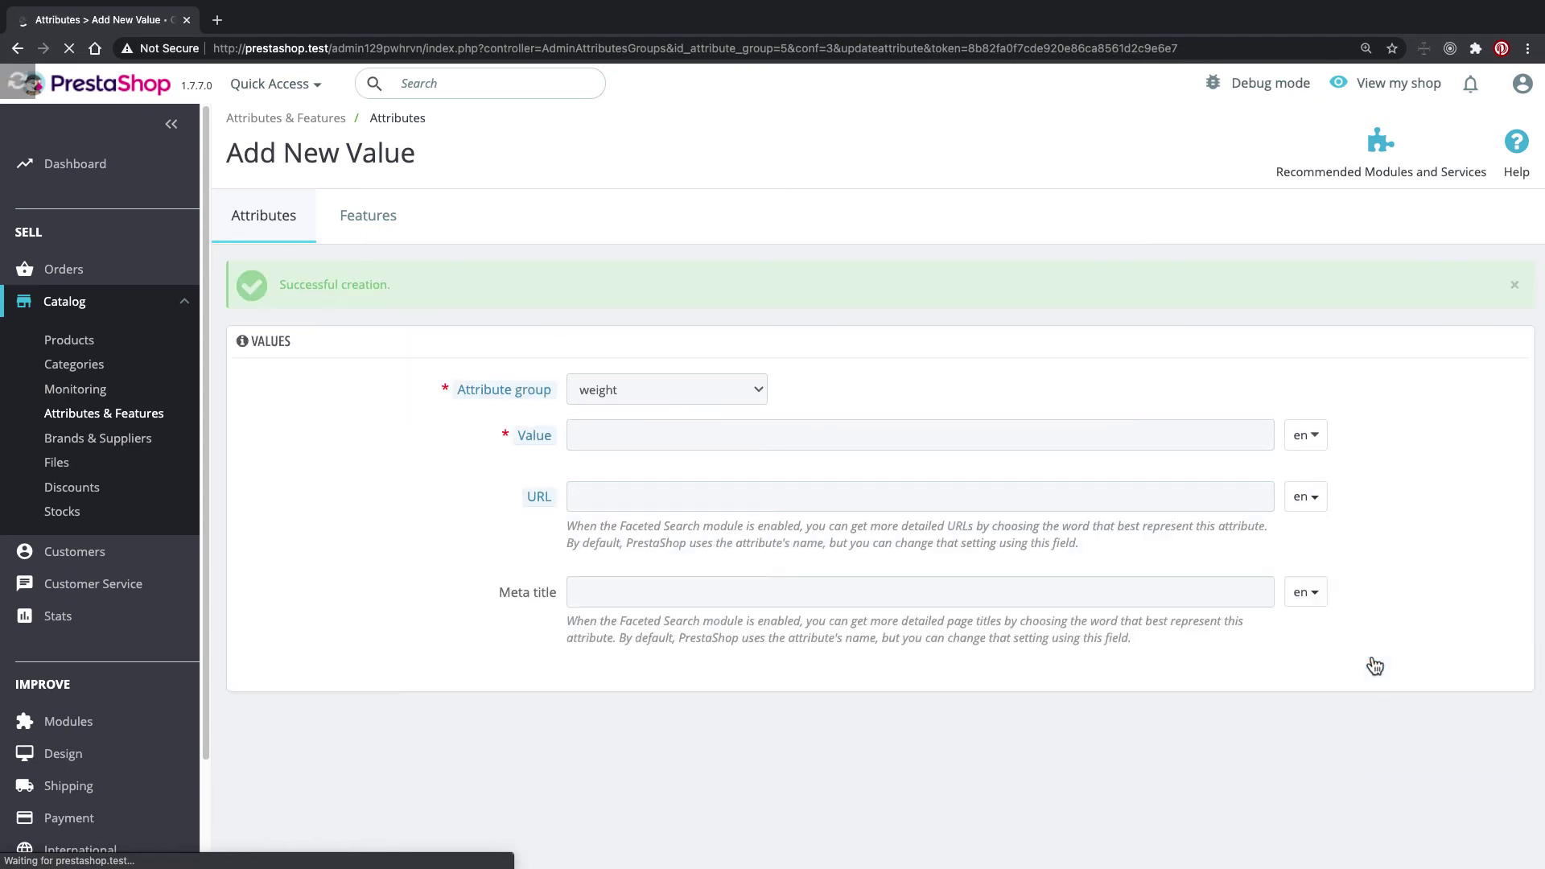
- Enter 5KG as the next weight value and save it, again continuing with another value
{"action": "left_click", "coordinate": [633, 434]}
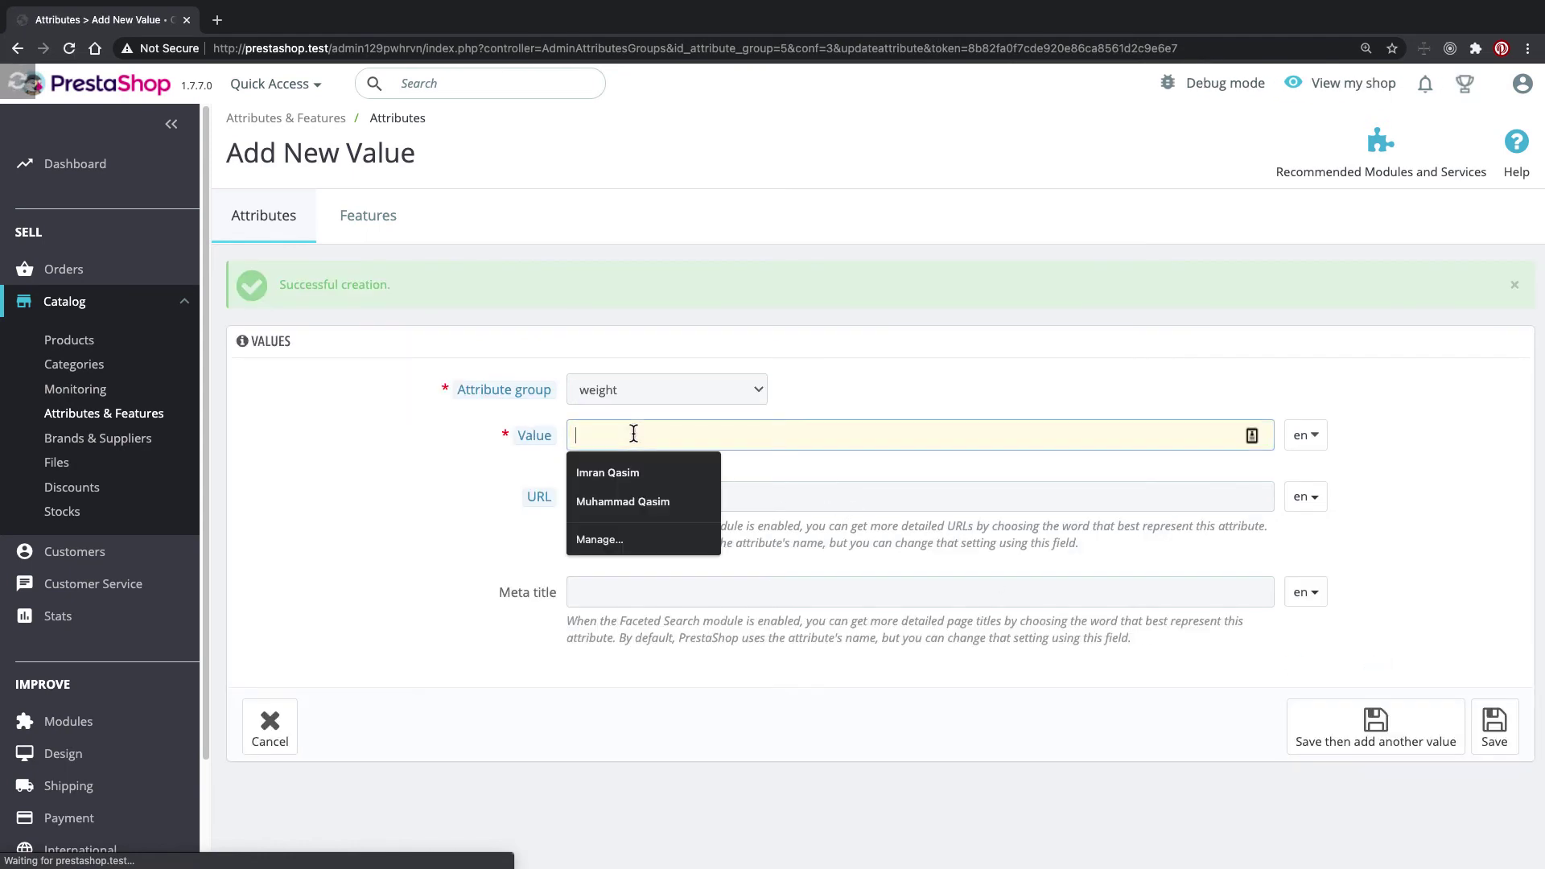
{"action": "type", "text": "5KG"}
{"action": "left_click", "coordinate": [575, 496]}
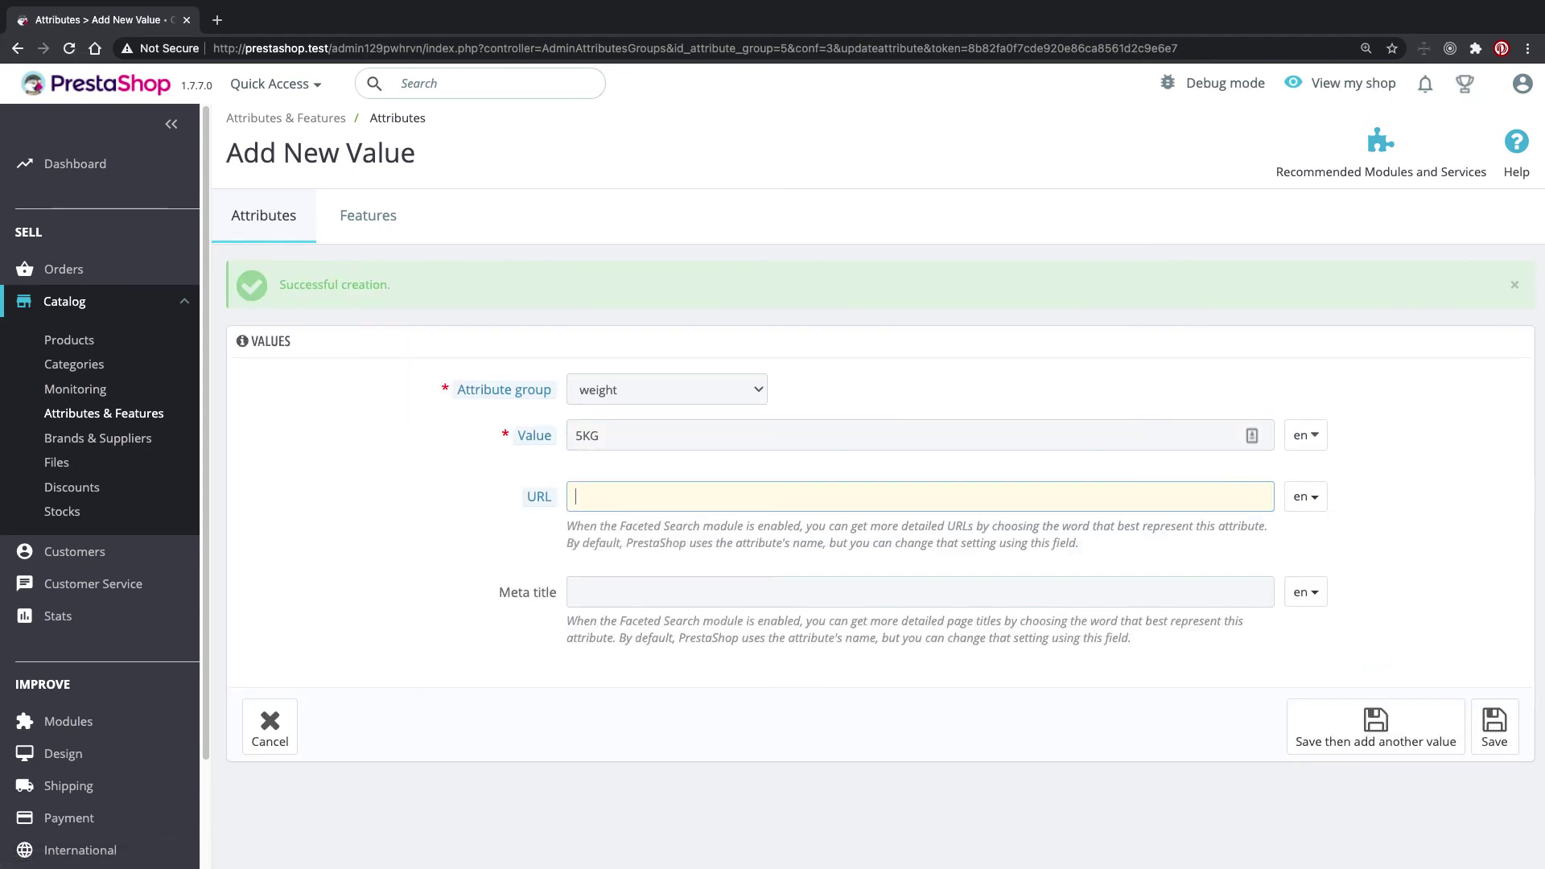
{"action": "left_click", "coordinate": [1364, 734]}
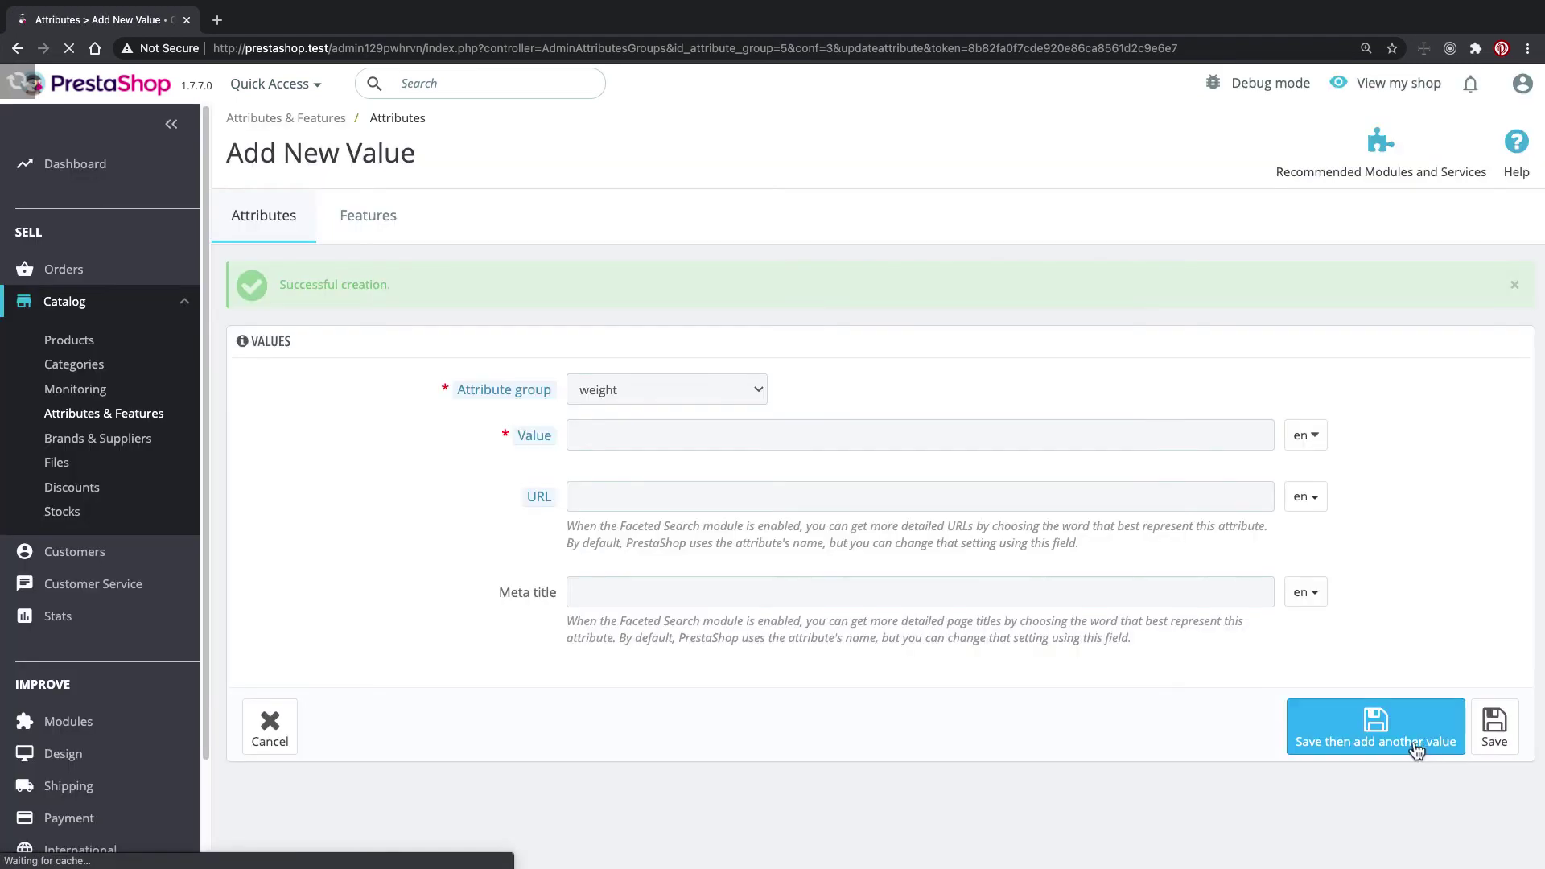
- Add 7KG as another value of the weight attribute and save it, continuing with a further value
{"action": "left_click", "coordinate": [665, 425]}
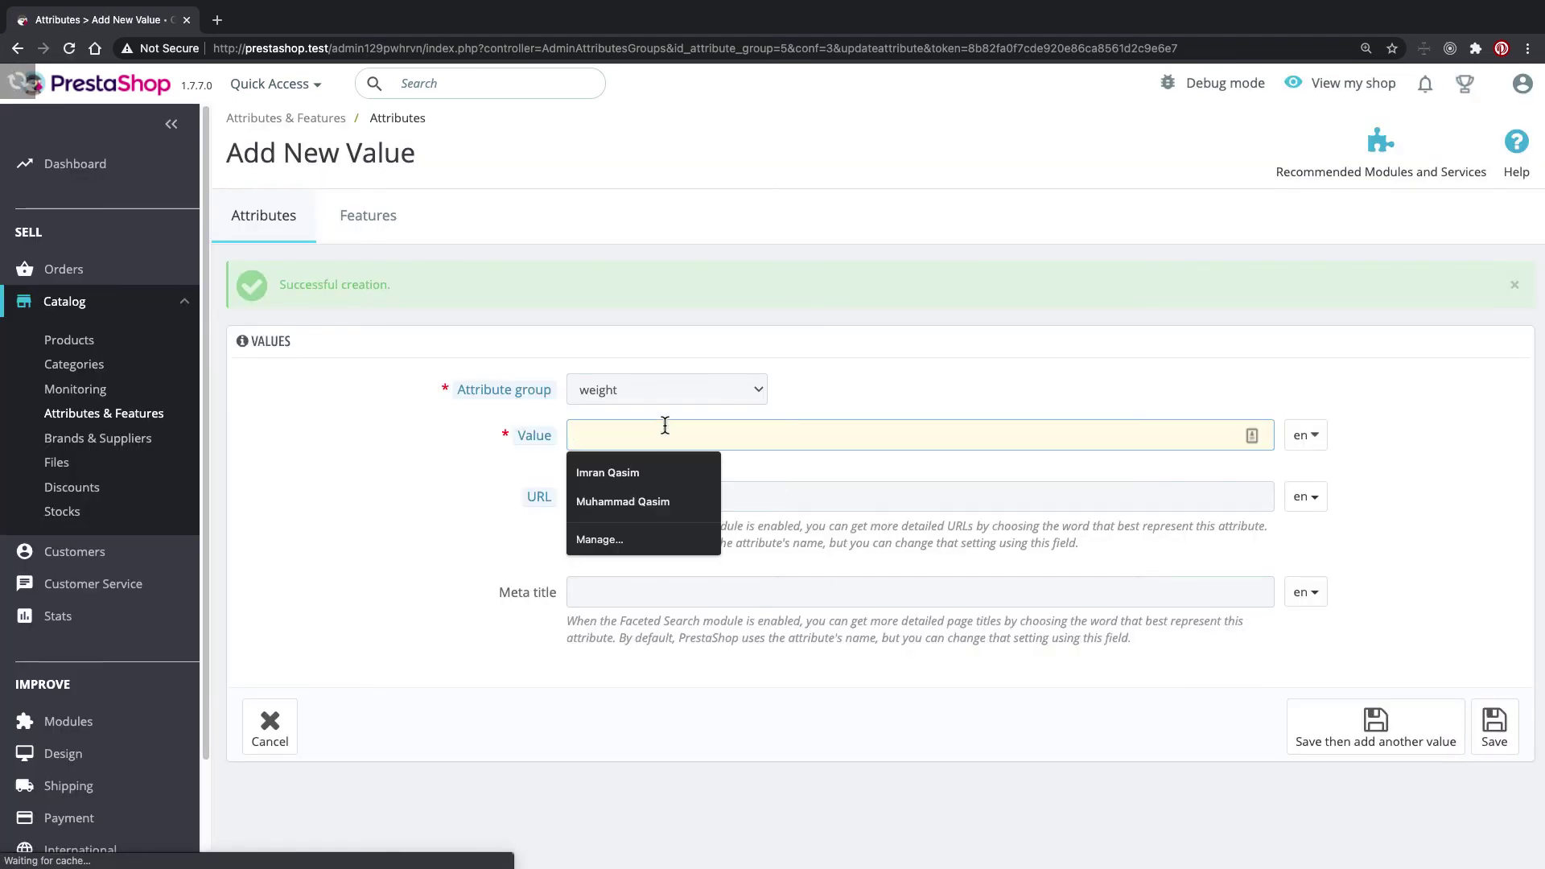
{"action": "type", "text": "7KG"}
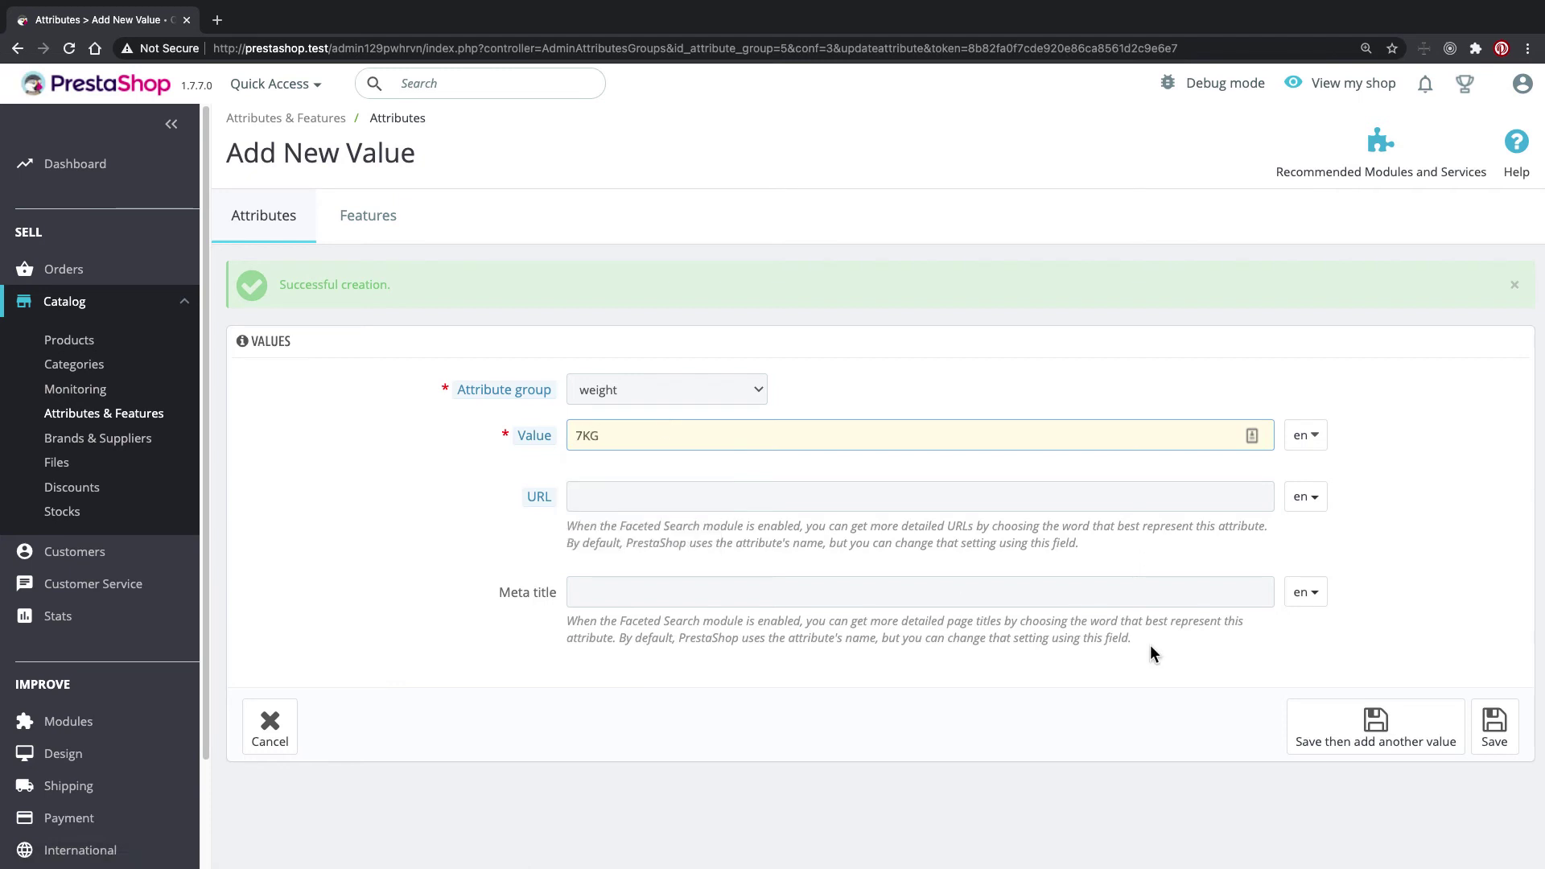
{"action": "left_click", "coordinate": [1393, 726]}
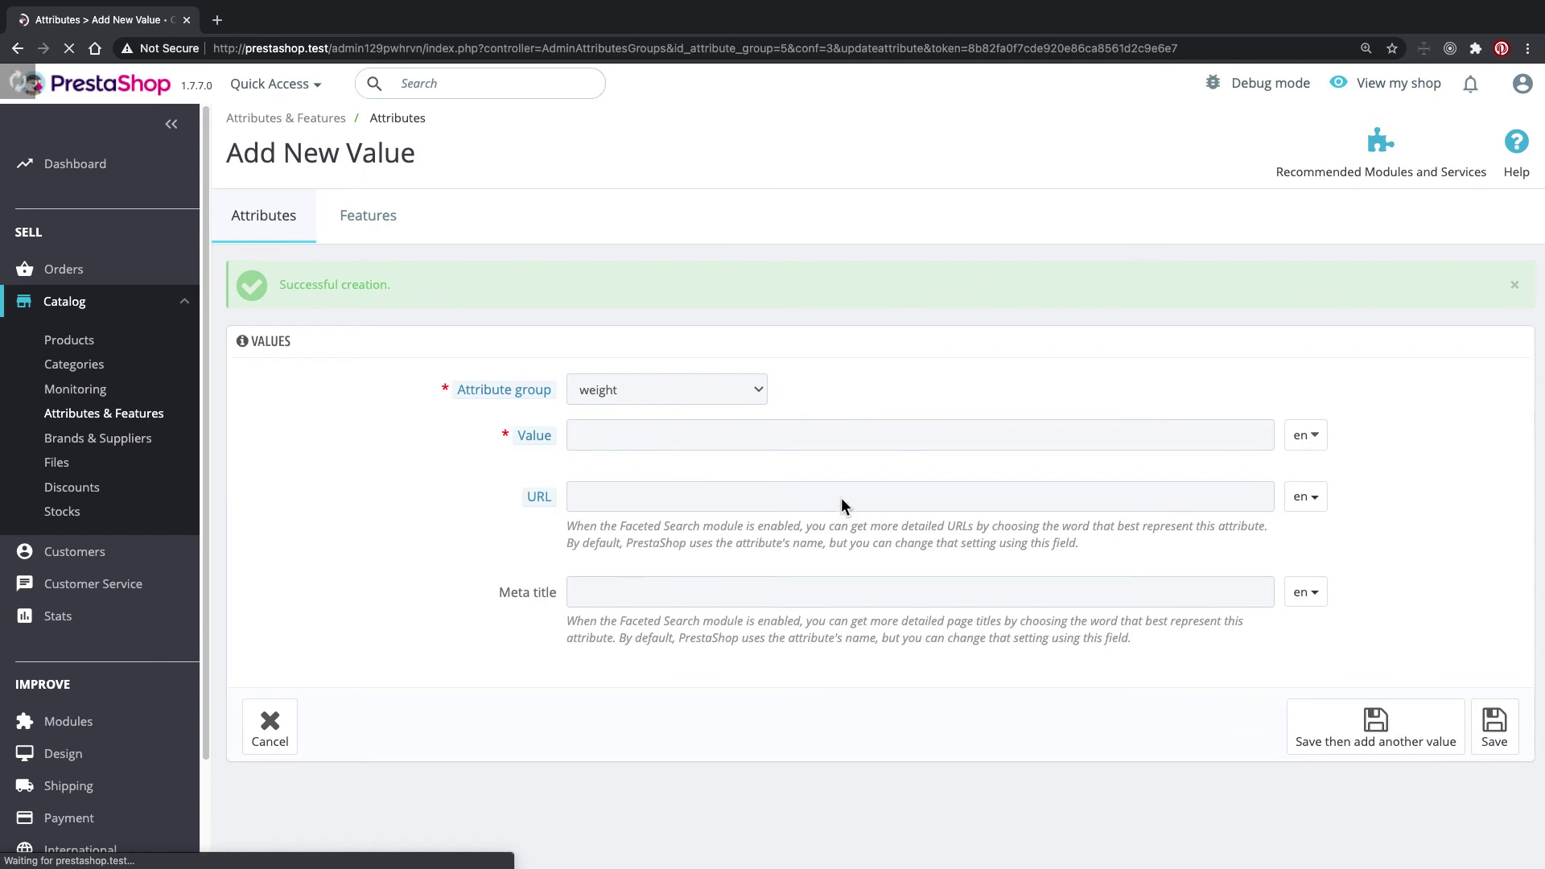
- Enter 10KG as the next weight value and save it with the option to add another value
{"action": "left_click", "coordinate": [738, 429]}
{"action": "type", "text": "10"}
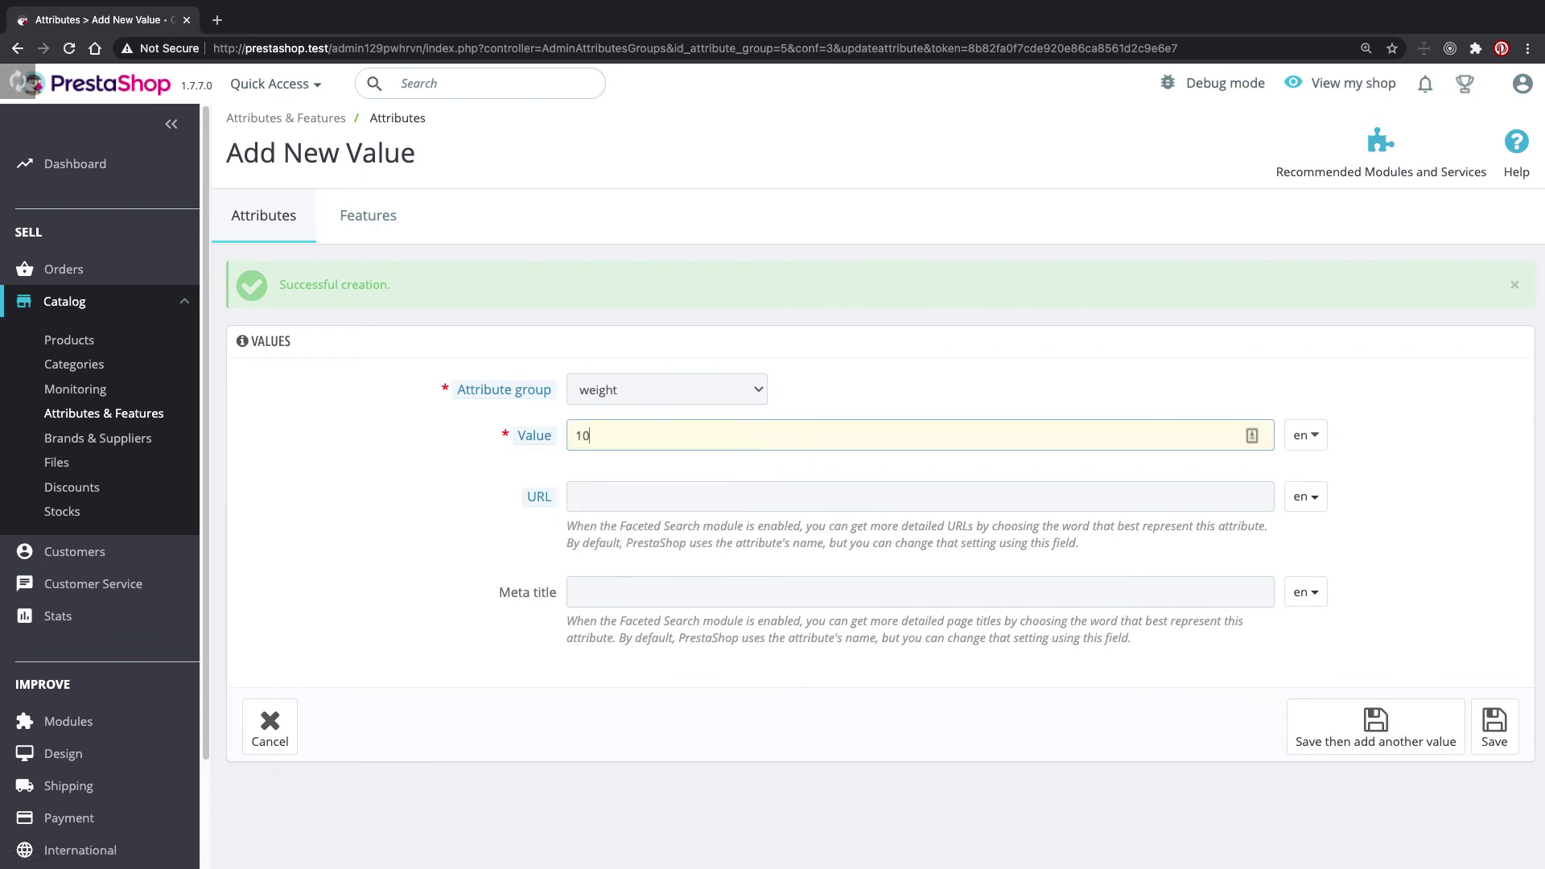
{"action": "type", "text": "KG"}
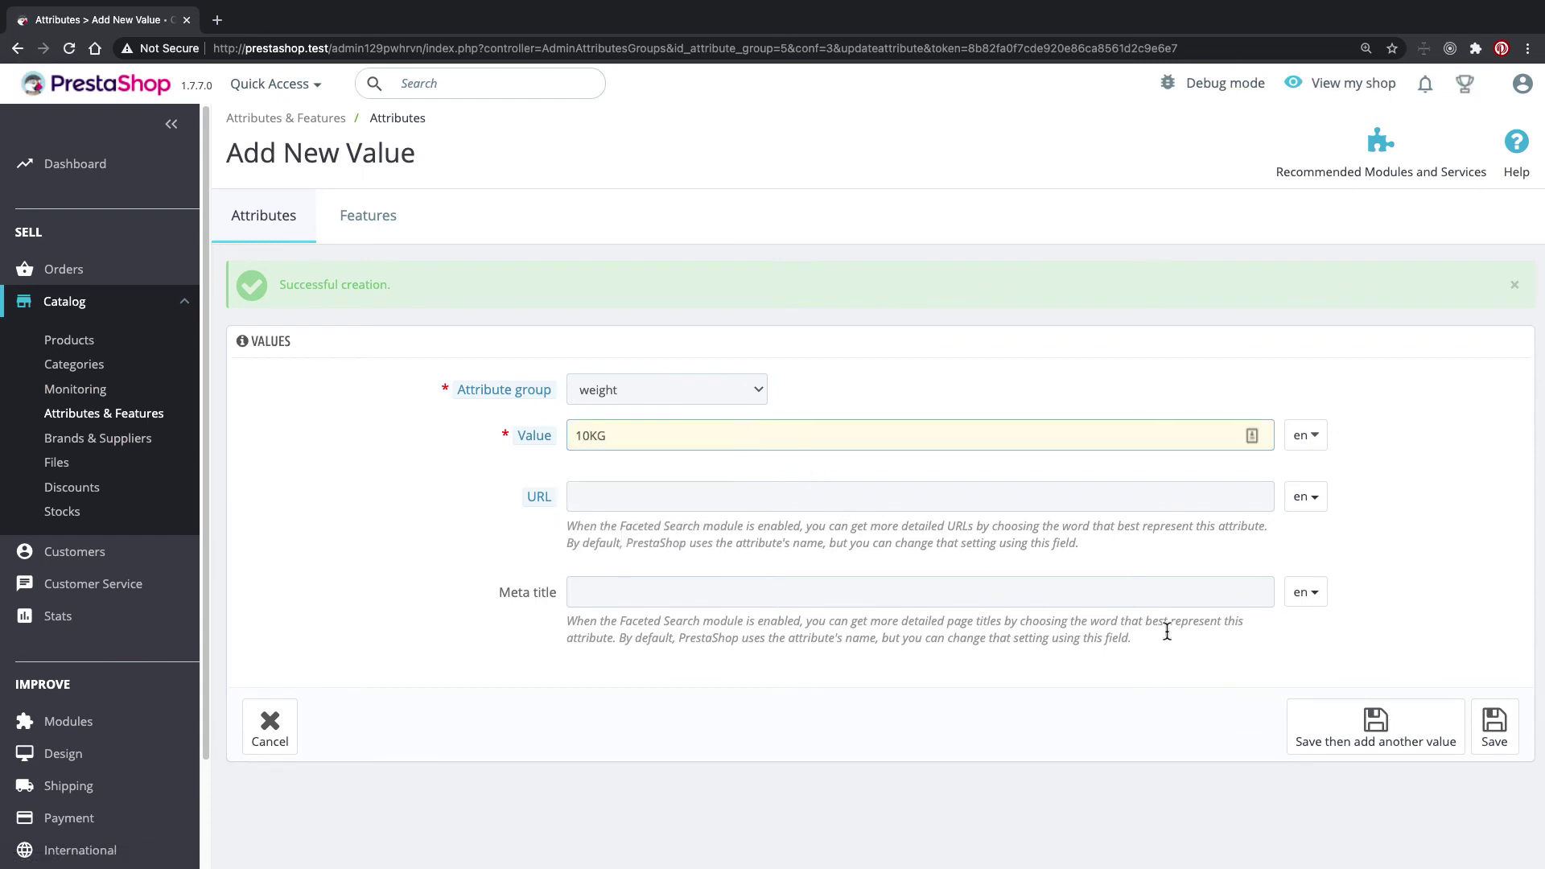
{"action": "left_click", "coordinate": [1349, 729]}
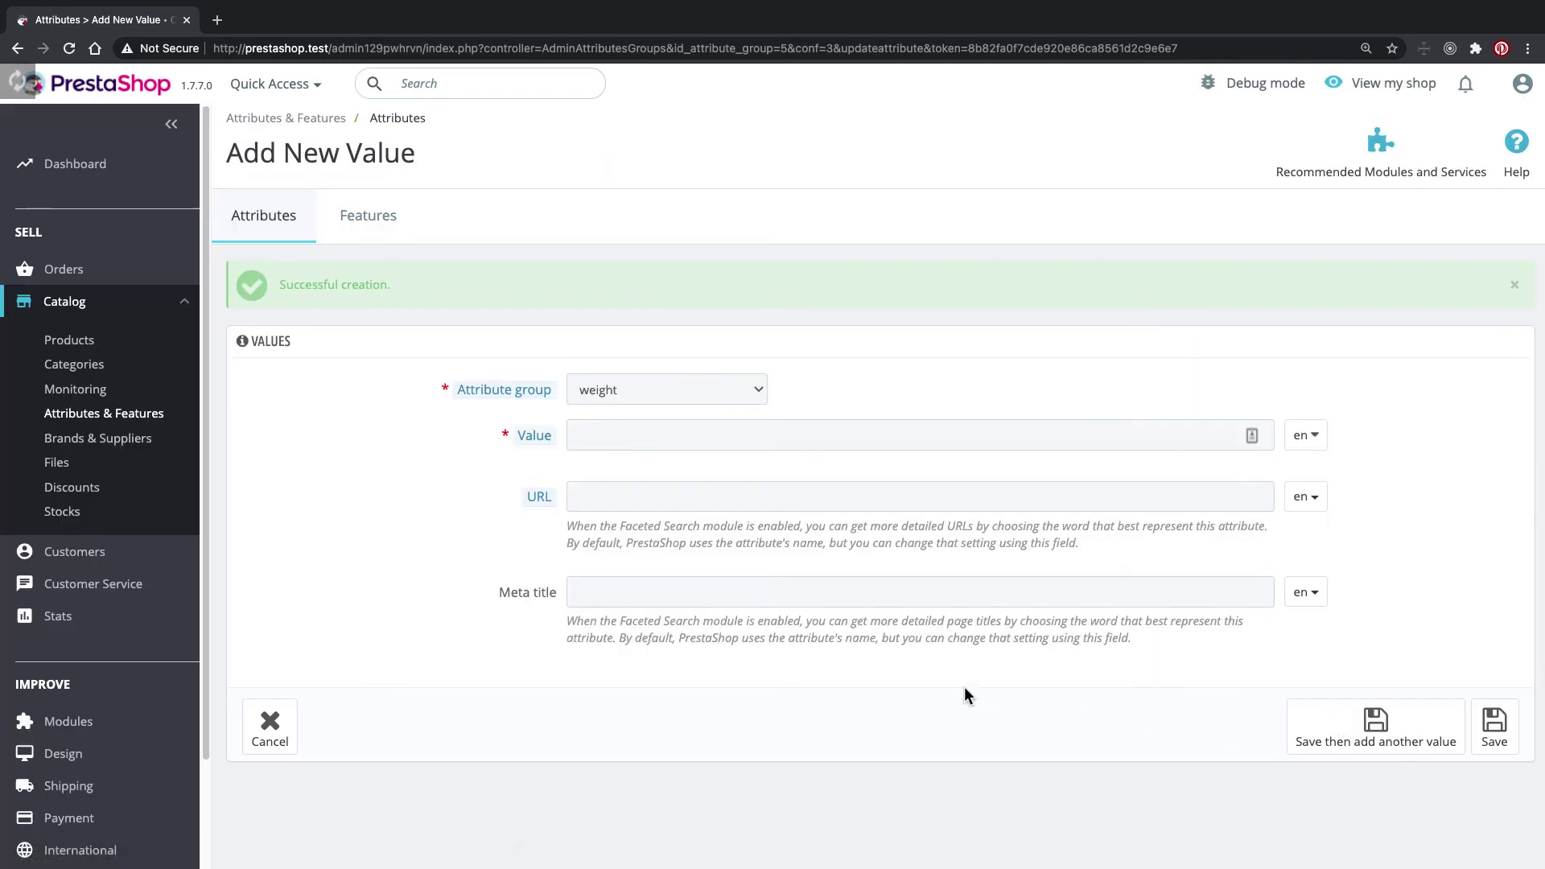
- Return to the attributes list and open the weight attribute to review its saved values
{"action": "left_click", "coordinate": [253, 229]}
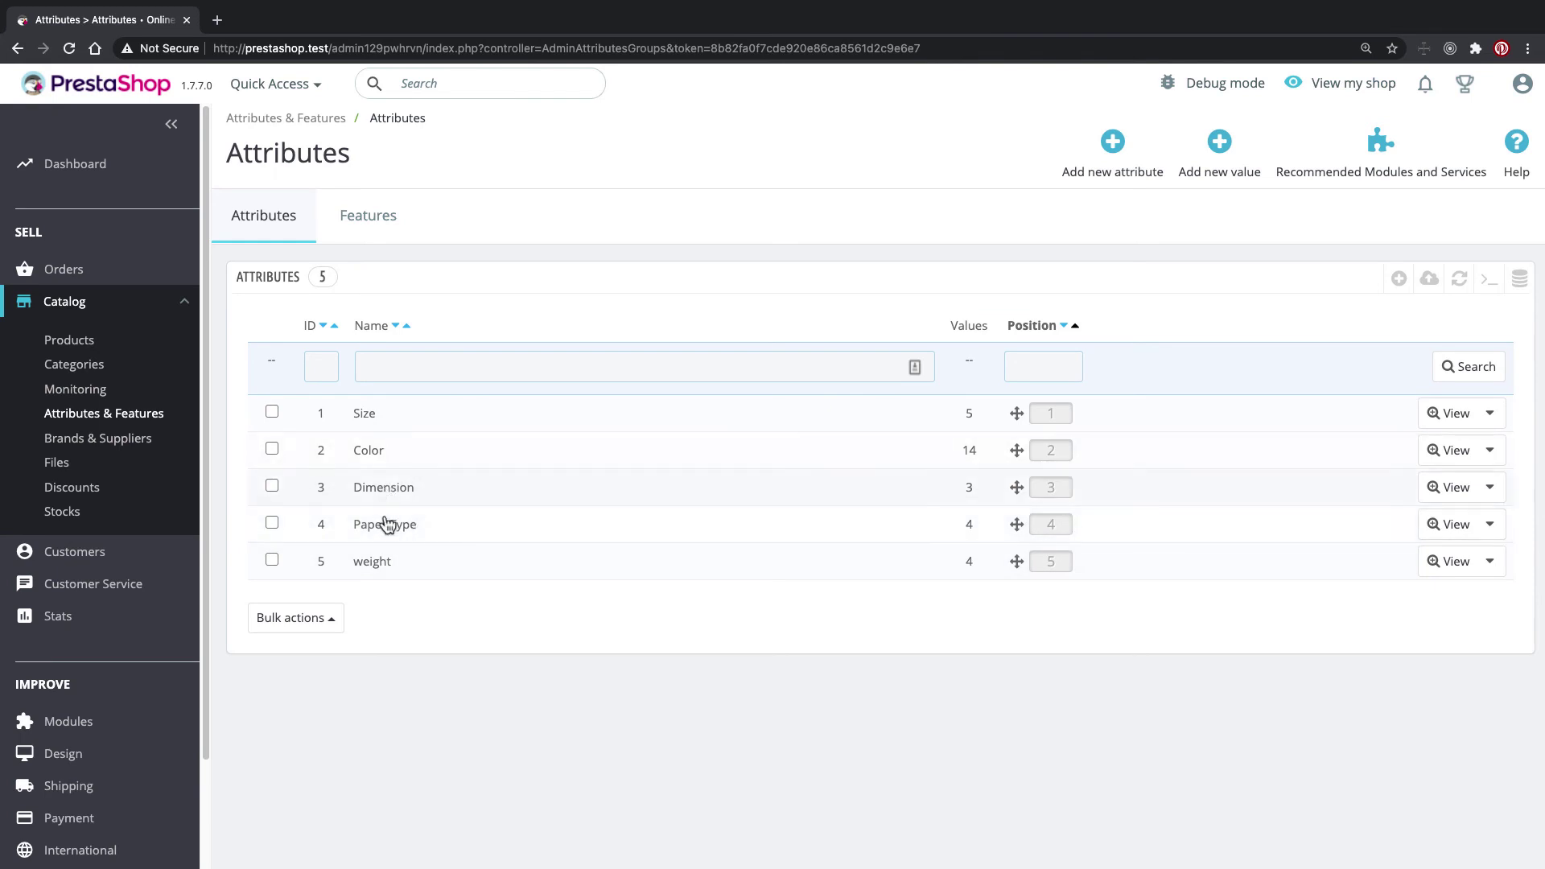
{"action": "left_click", "coordinate": [376, 570]}
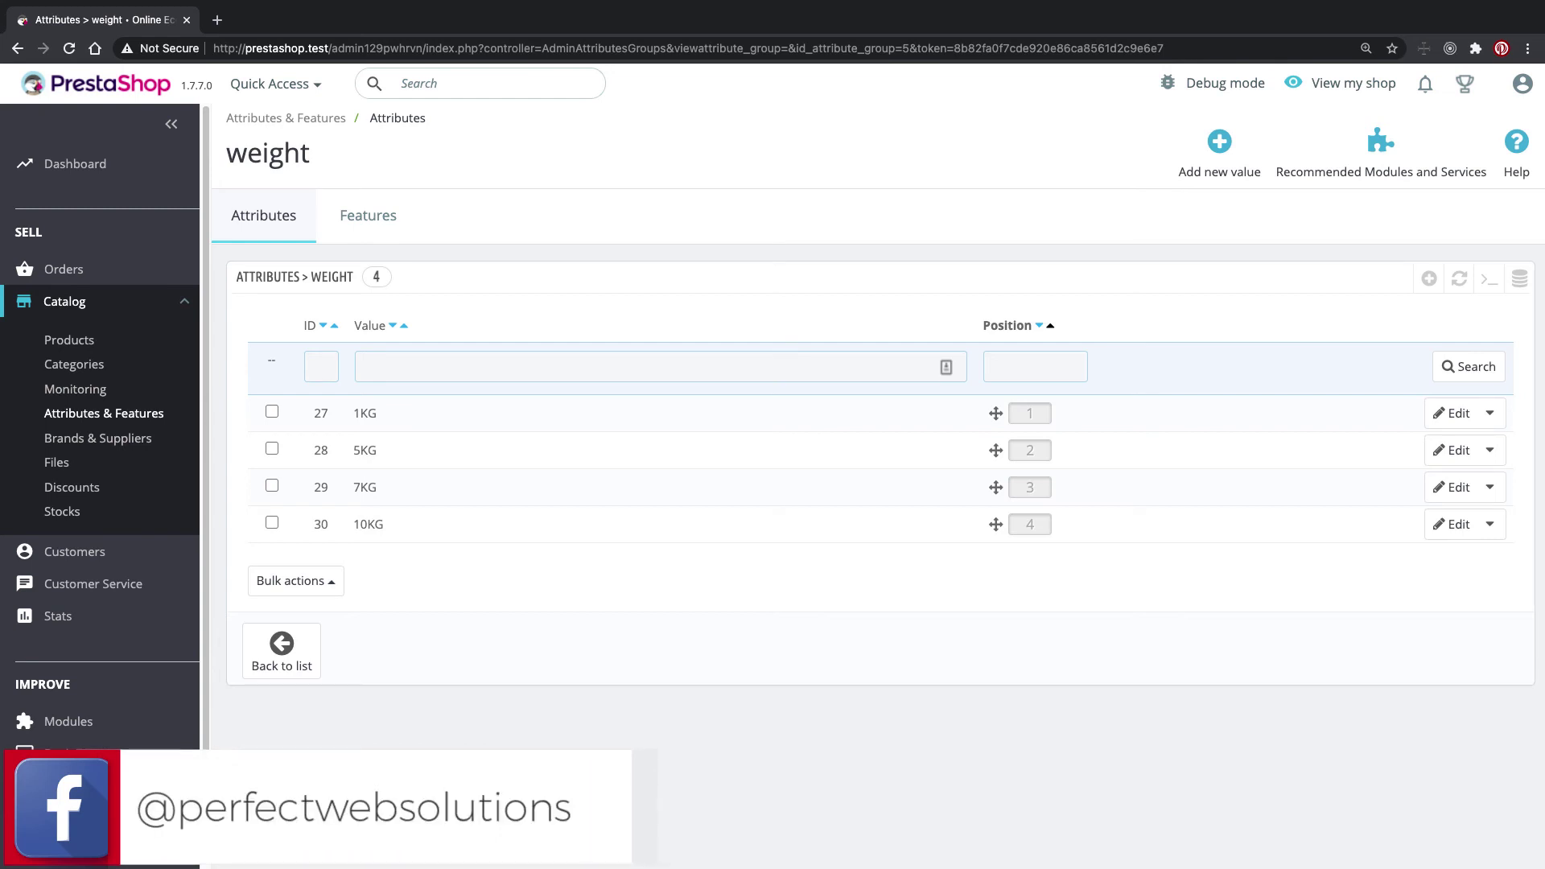
- Create a new product feature named Olive Oil and save it
{"action": "left_click", "coordinate": [364, 232]}
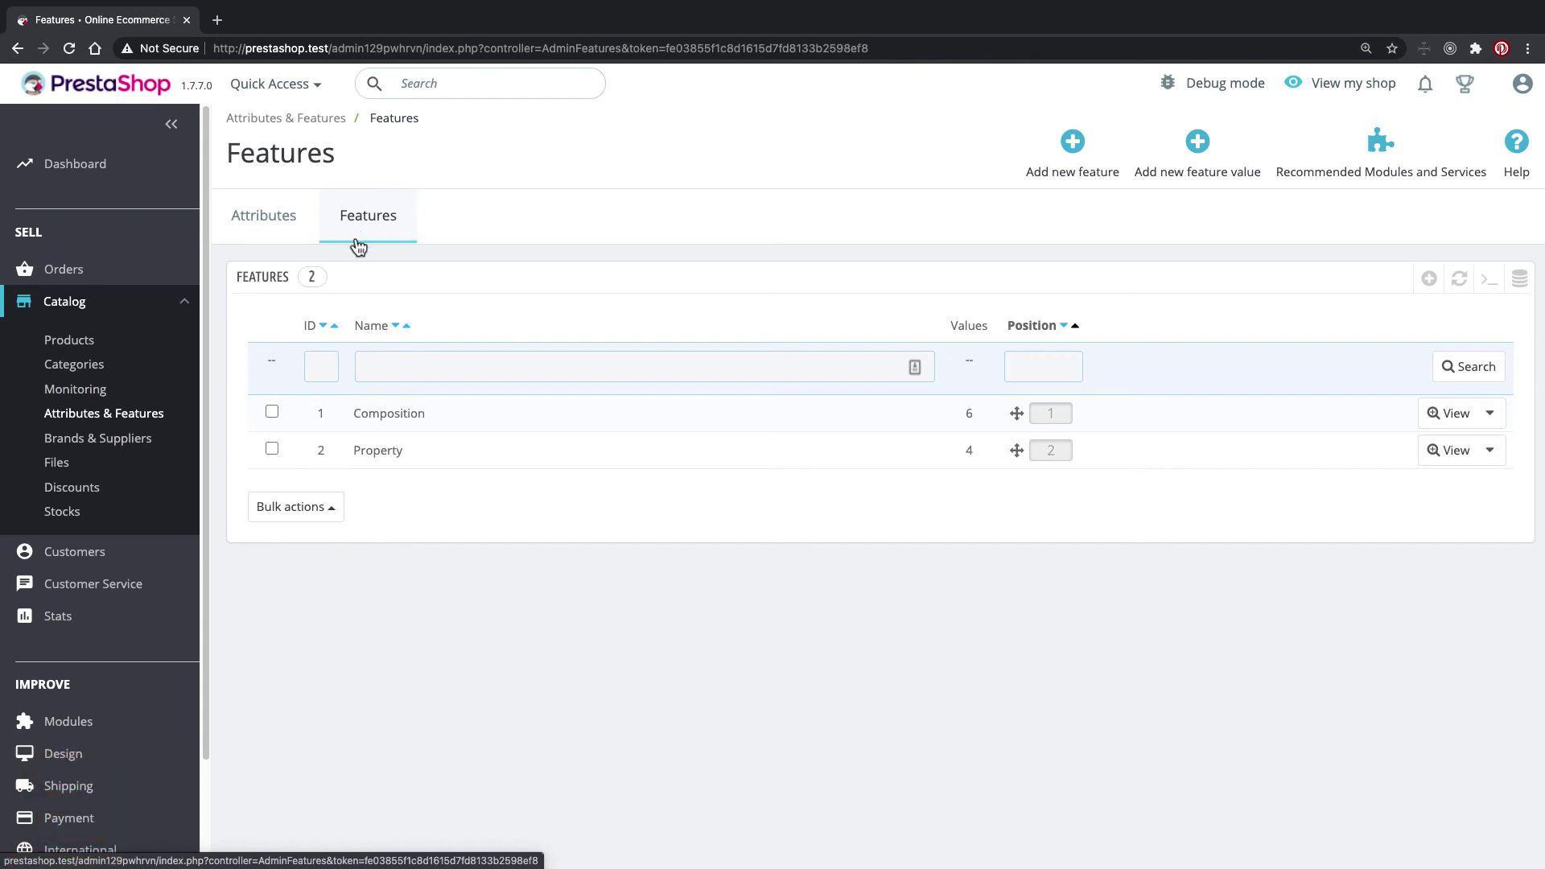
{"action": "left_click", "coordinate": [1076, 174]}
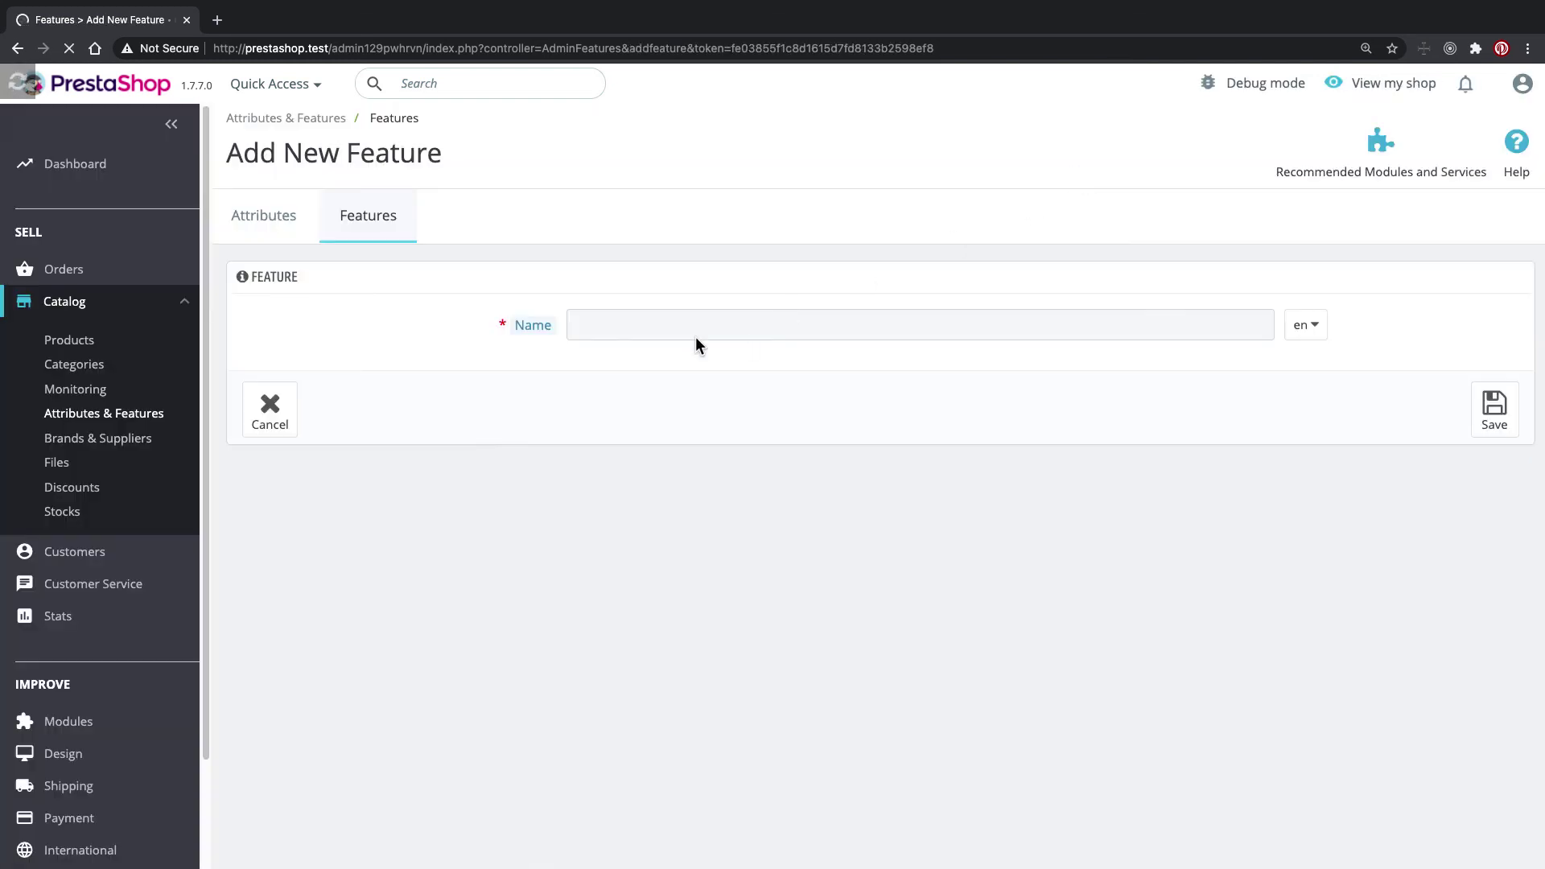
{"action": "left_click", "coordinate": [708, 324]}
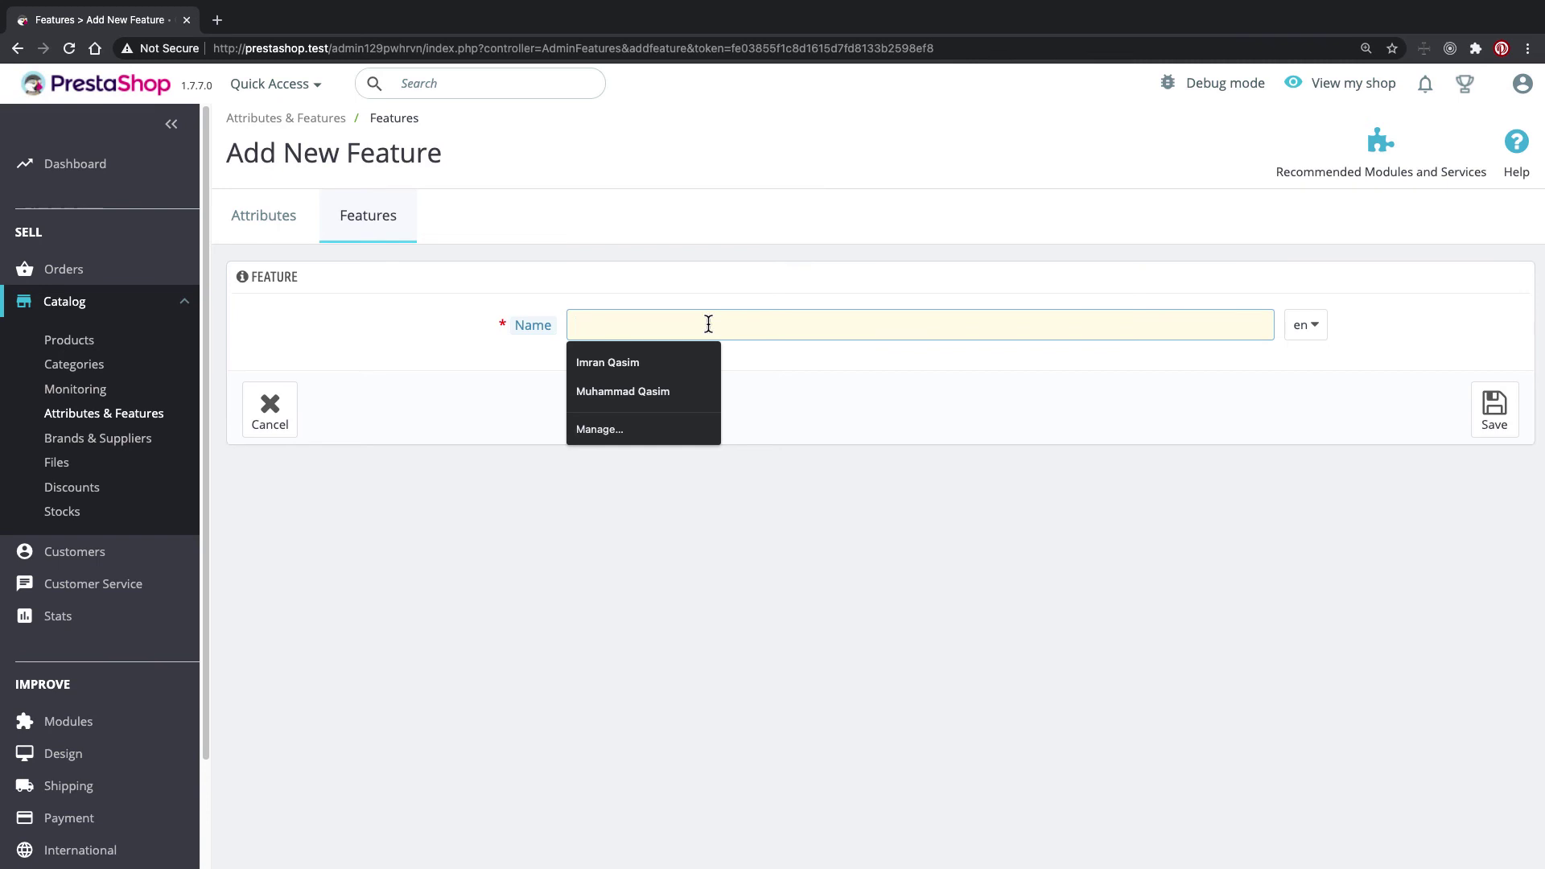
{"action": "type", "text": "Olive Oil"}
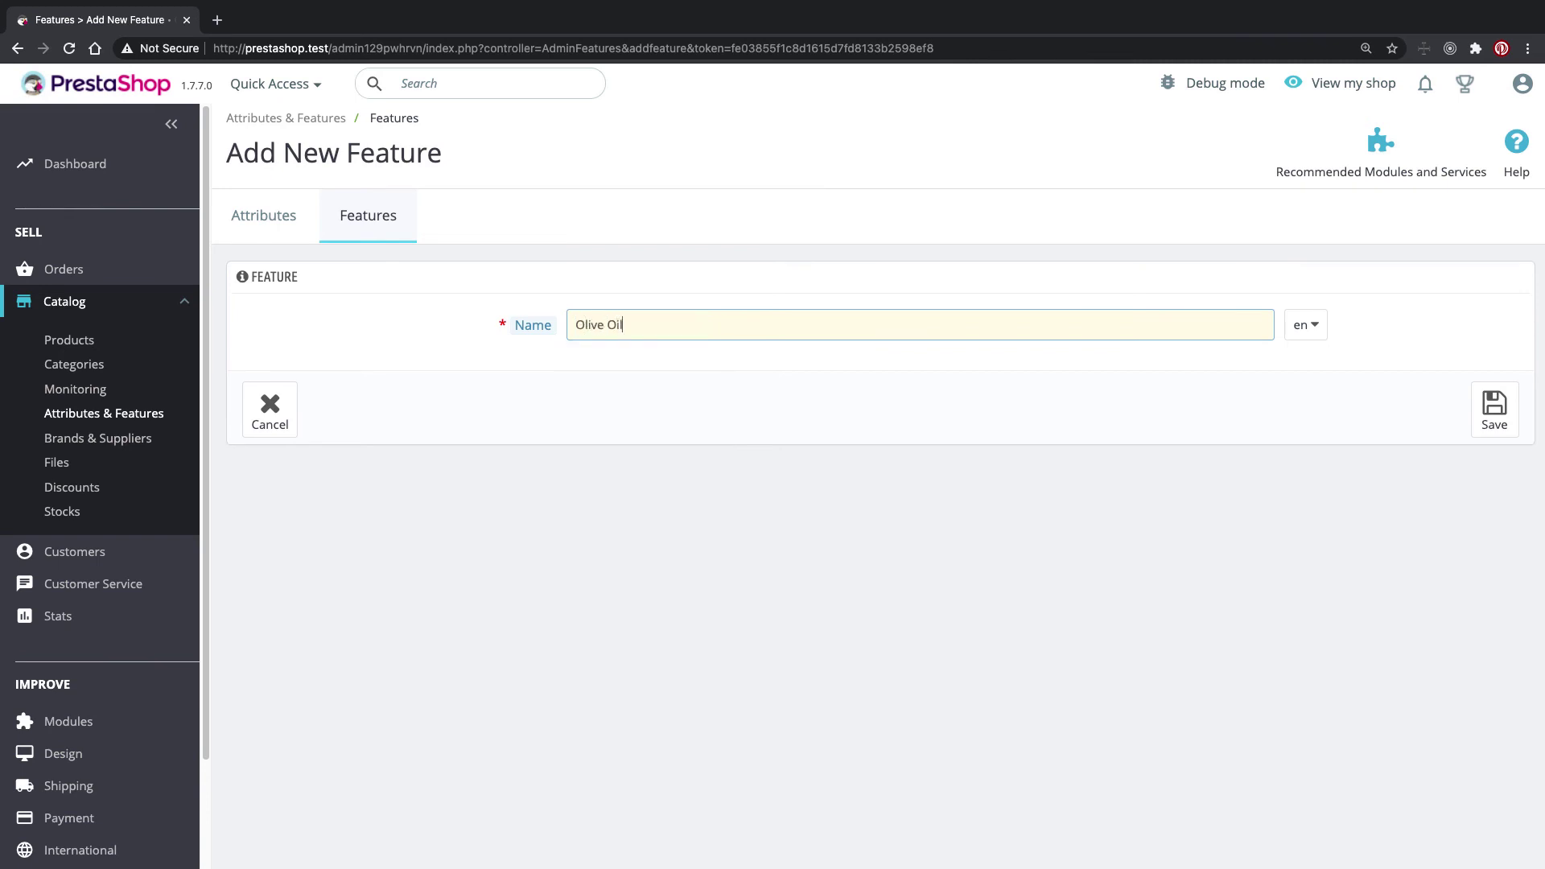
{"action": "left_click", "coordinate": [1486, 425]}
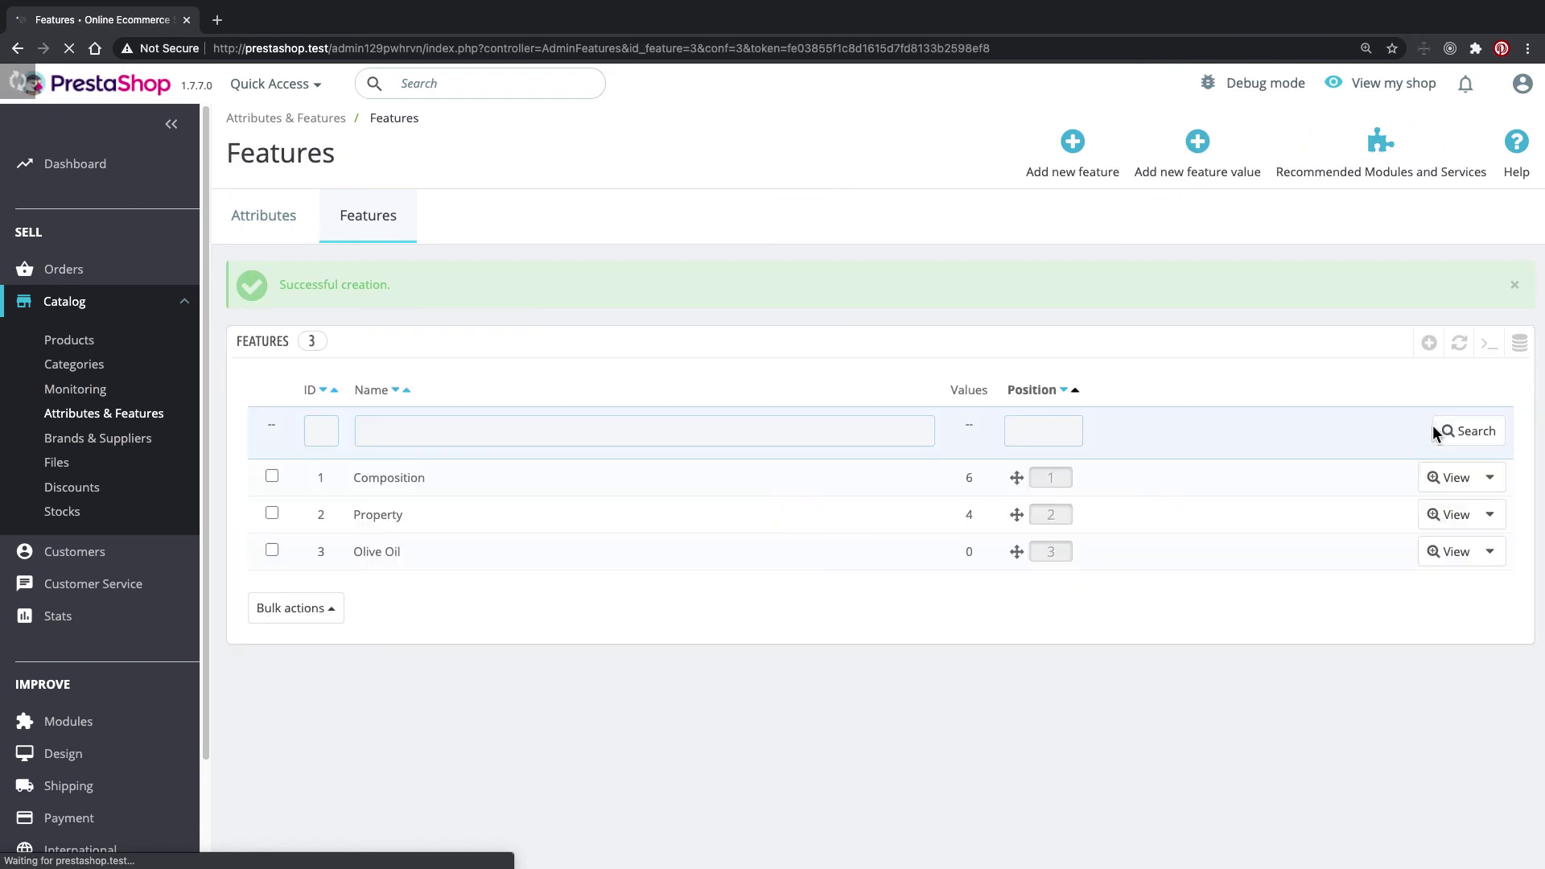
- Look at the values of the Olive Oil and Composition features, and return to the features list
{"action": "left_click", "coordinate": [395, 554]}
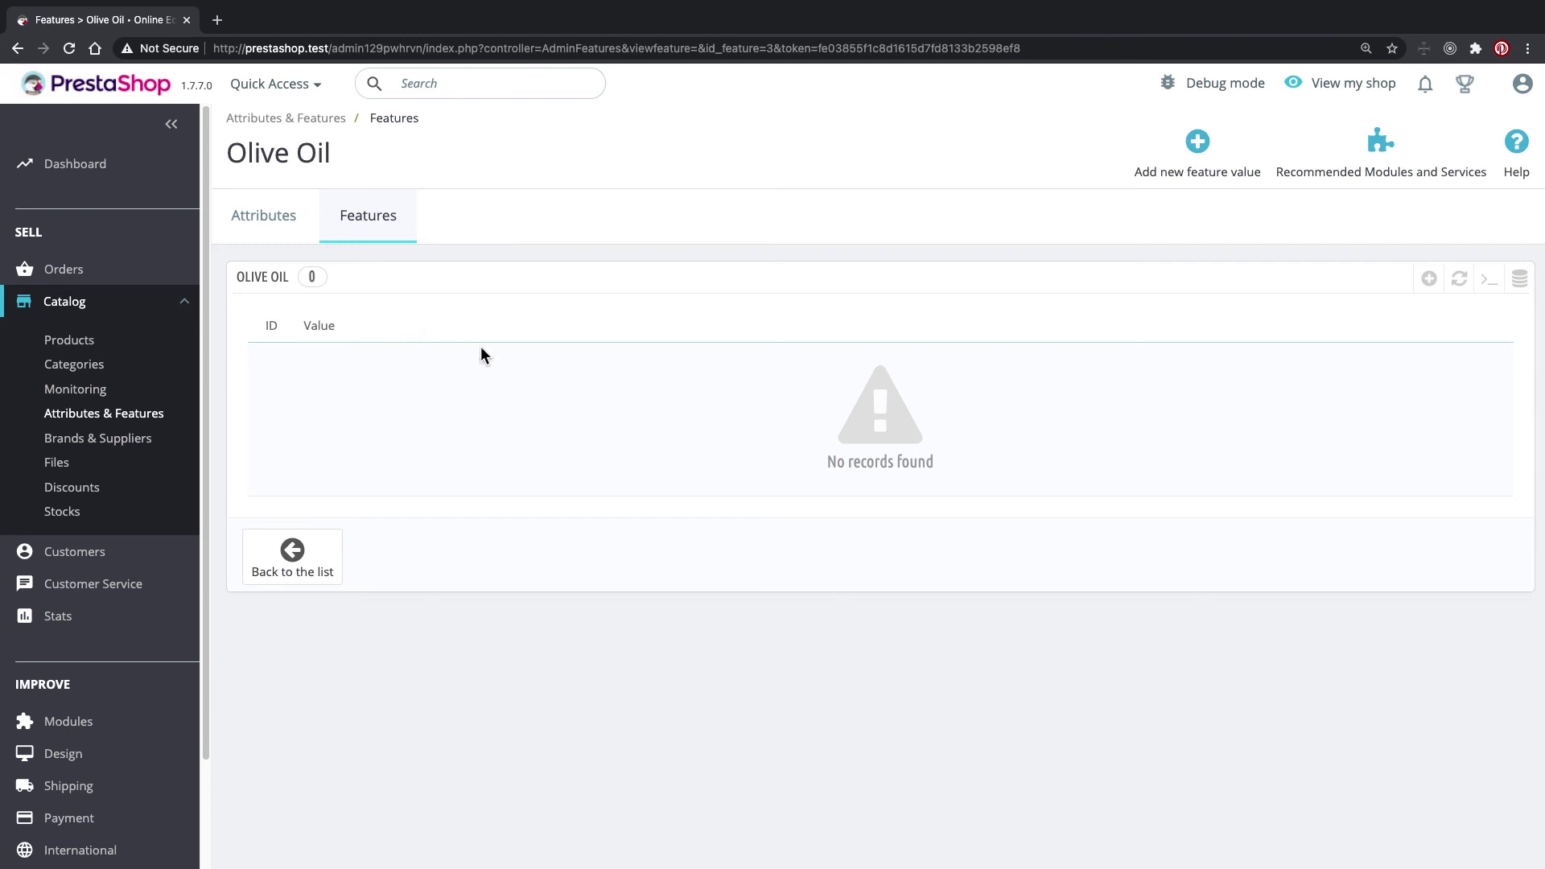
{"action": "left_click", "coordinate": [254, 220]}
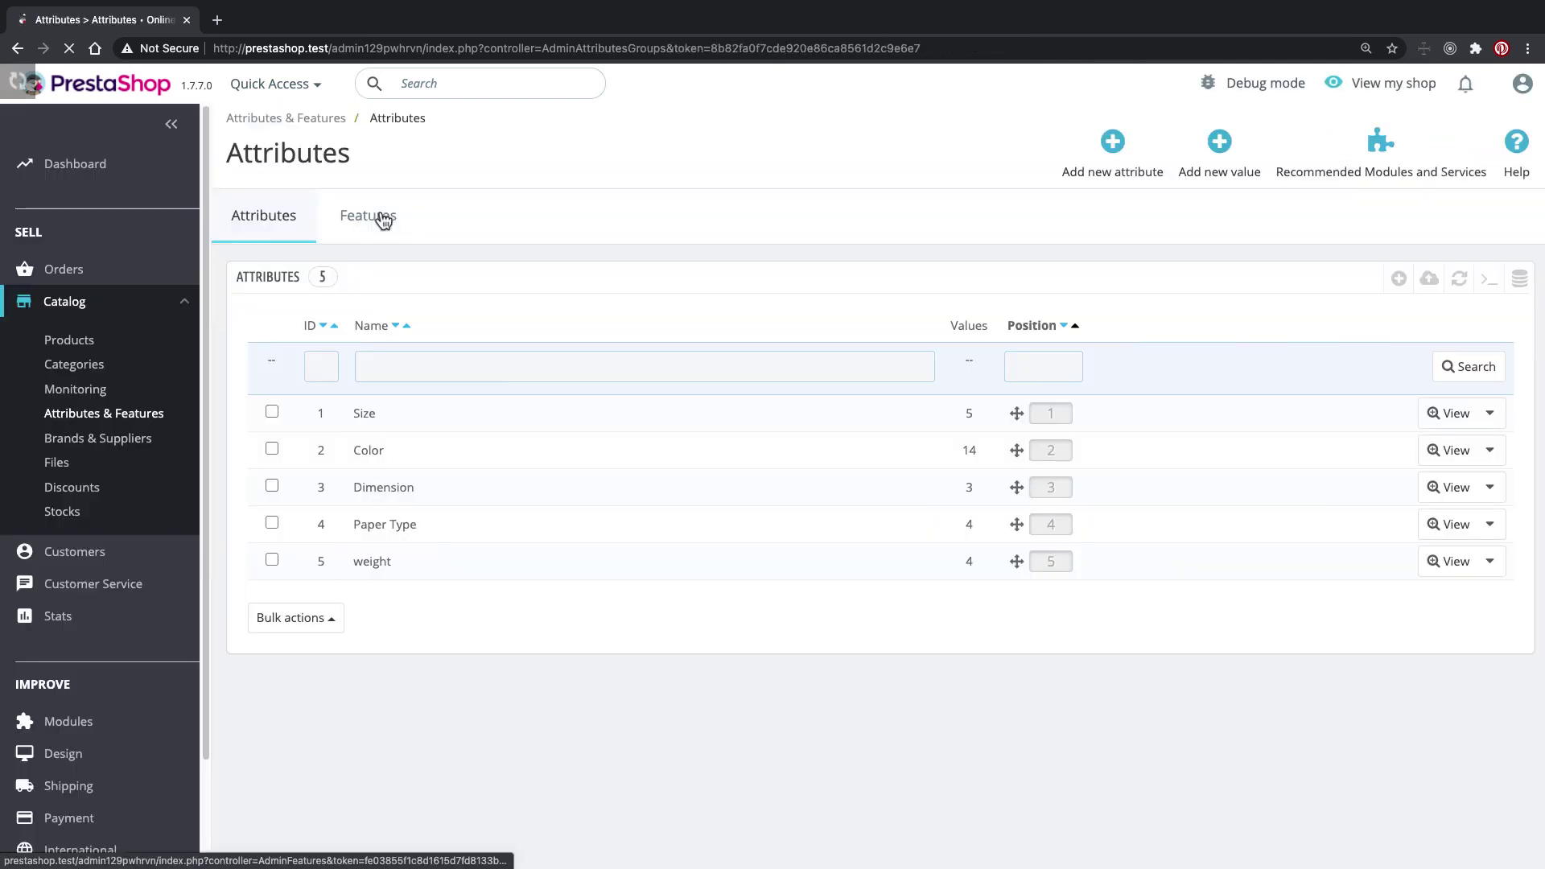
{"action": "left_click", "coordinate": [381, 215]}
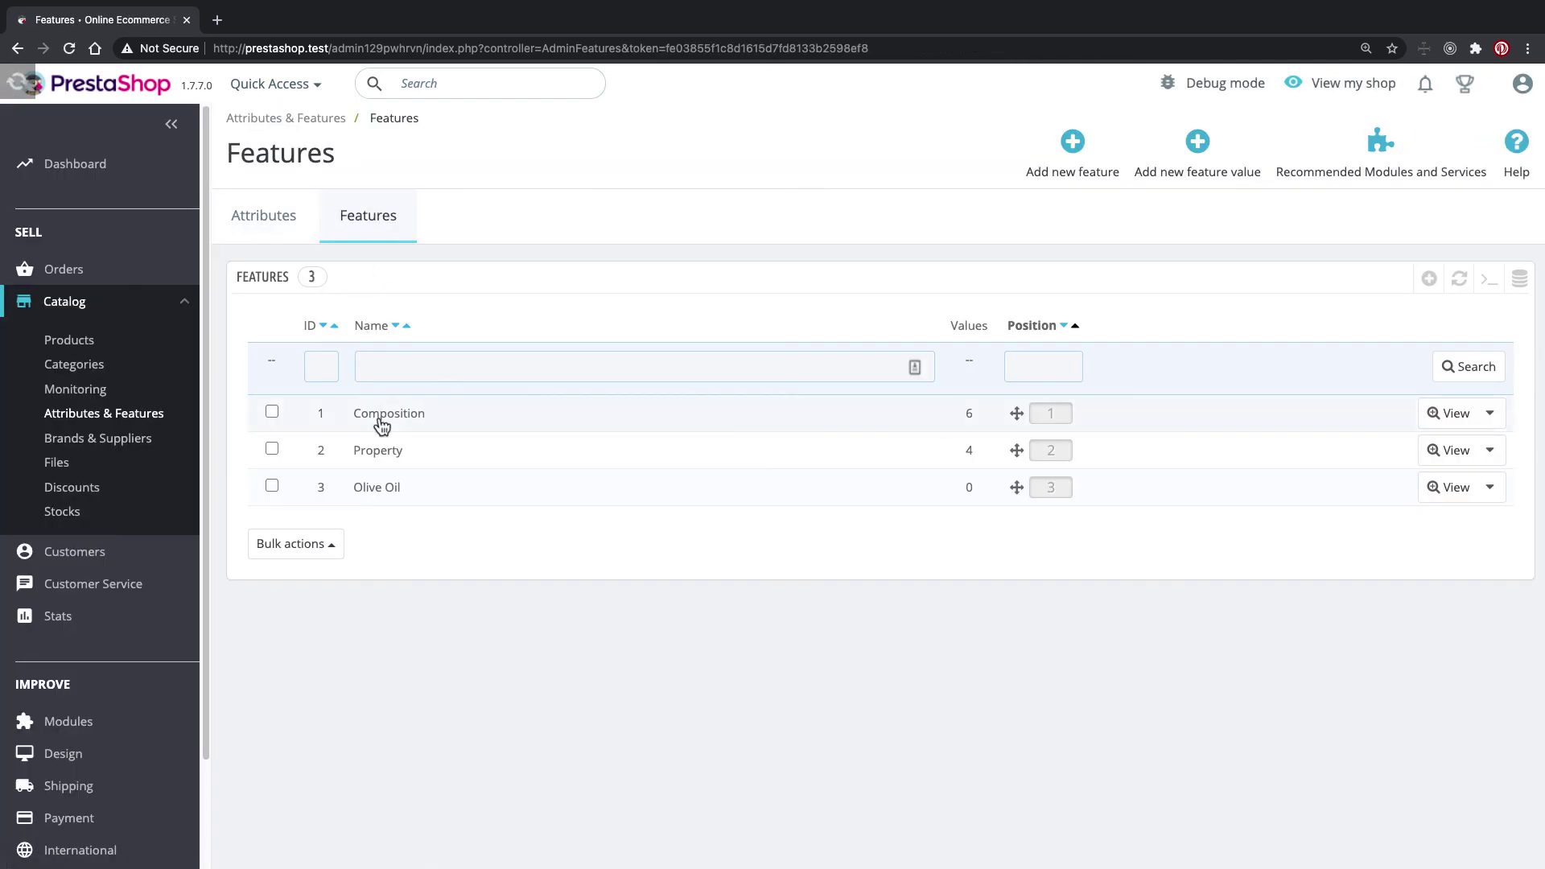
{"action": "left_click", "coordinate": [381, 423]}
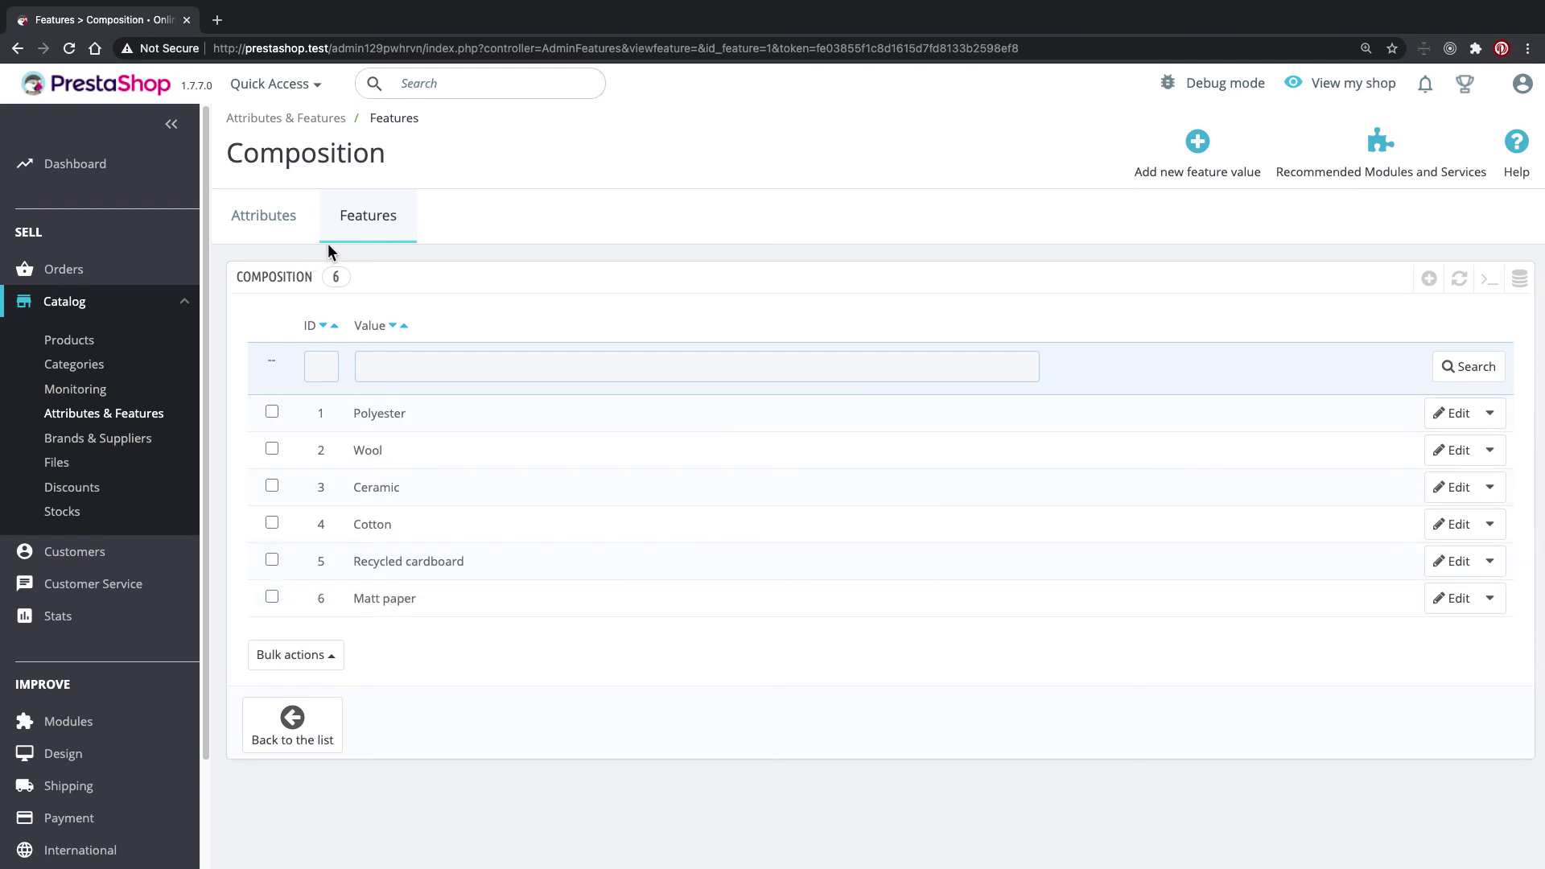
{"action": "left_click", "coordinate": [366, 236]}
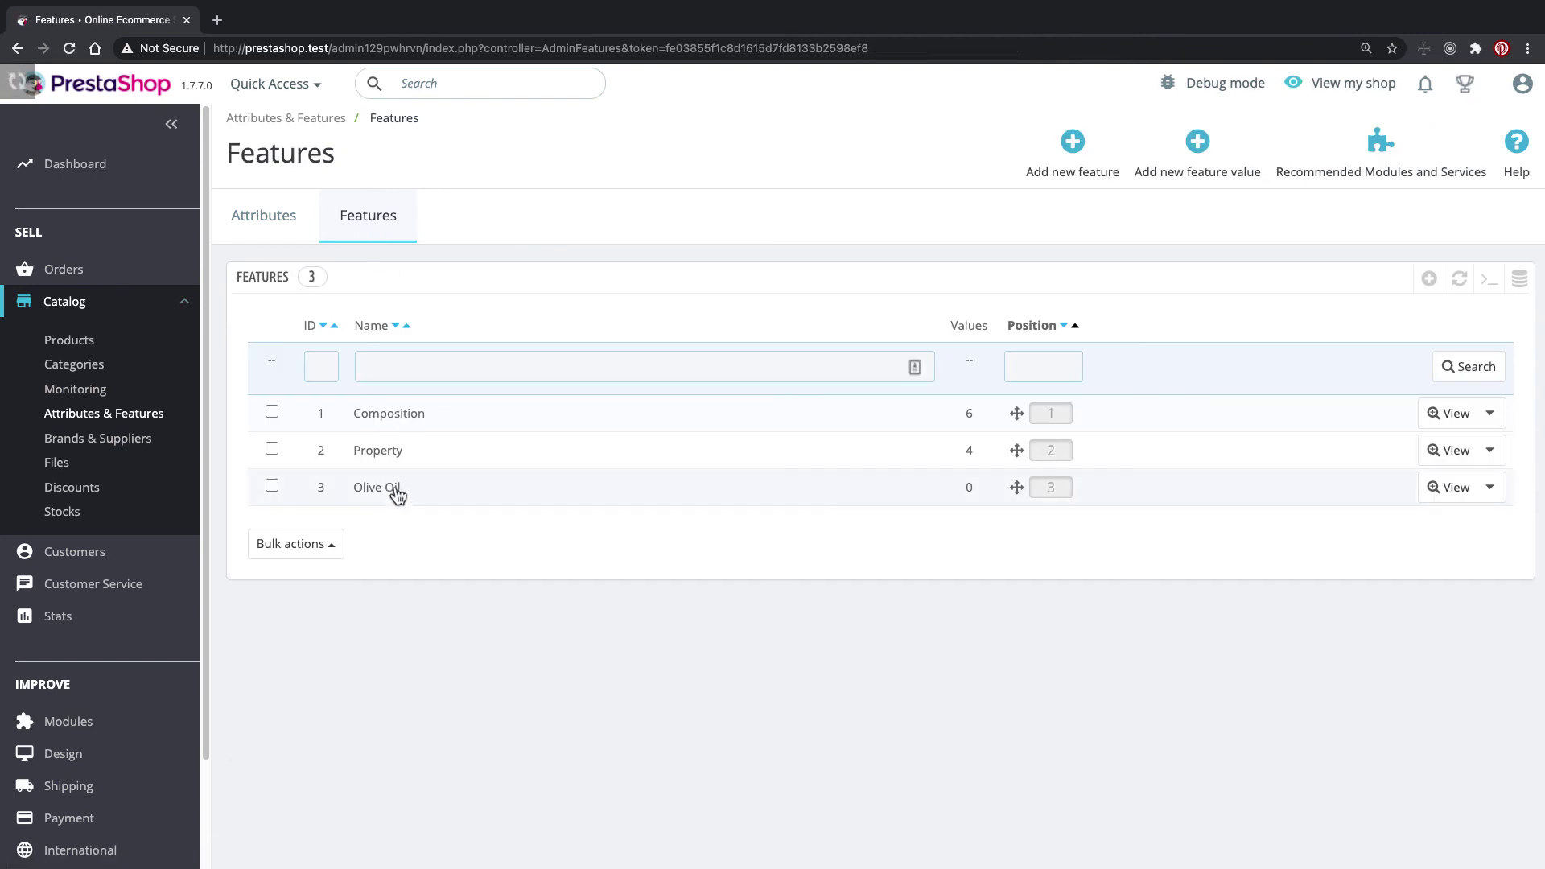
- Add the value Asian to the Olive Oil feature and save it, continuing with another value
{"action": "left_click", "coordinate": [395, 489]}
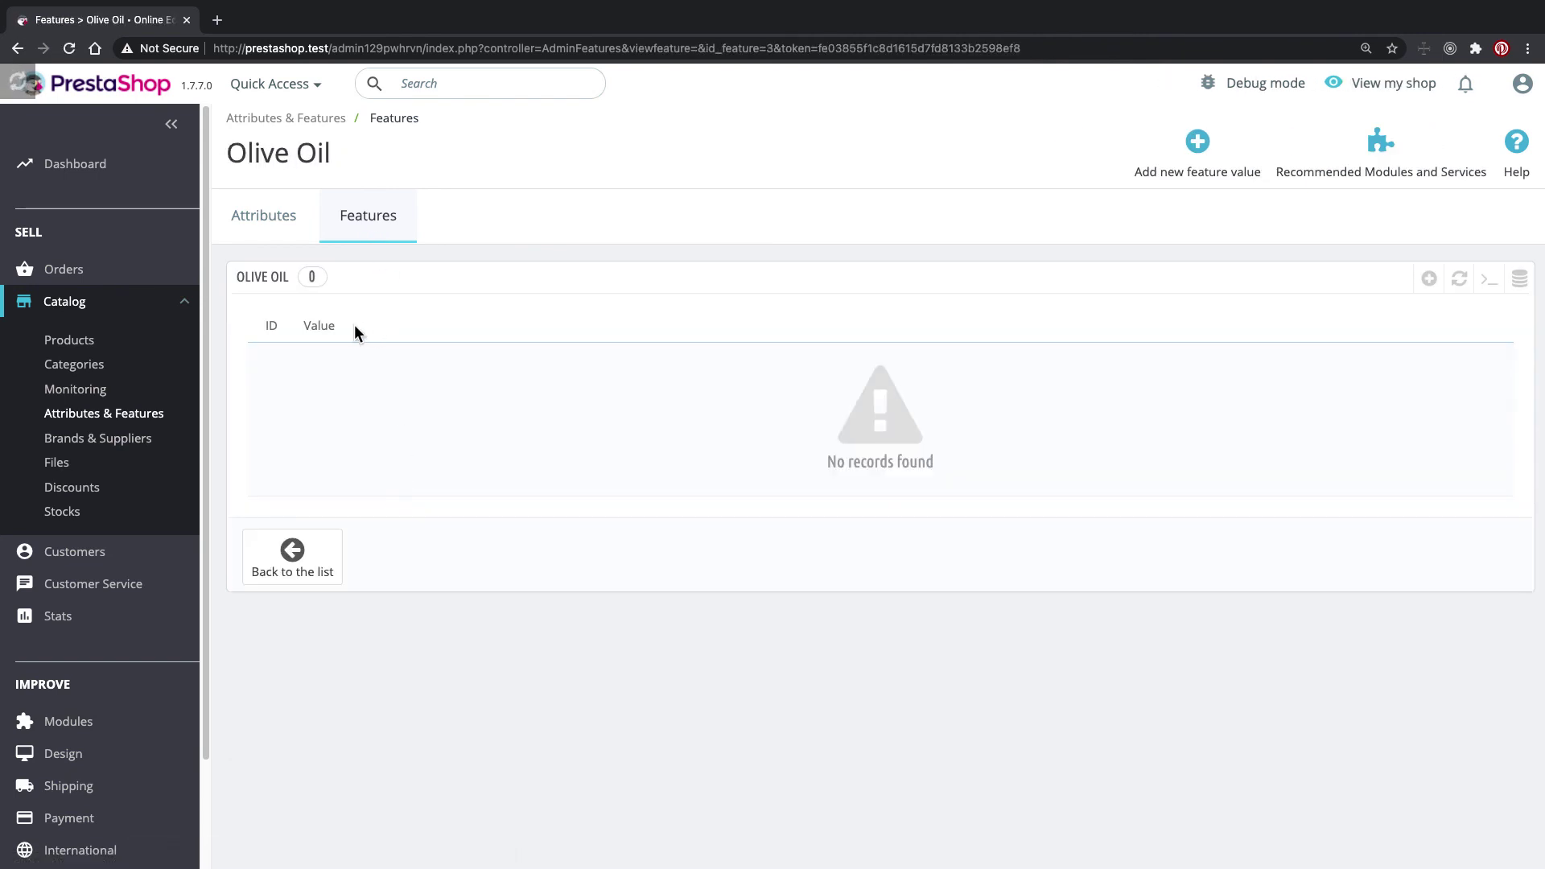
{"action": "left_click", "coordinate": [1432, 281]}
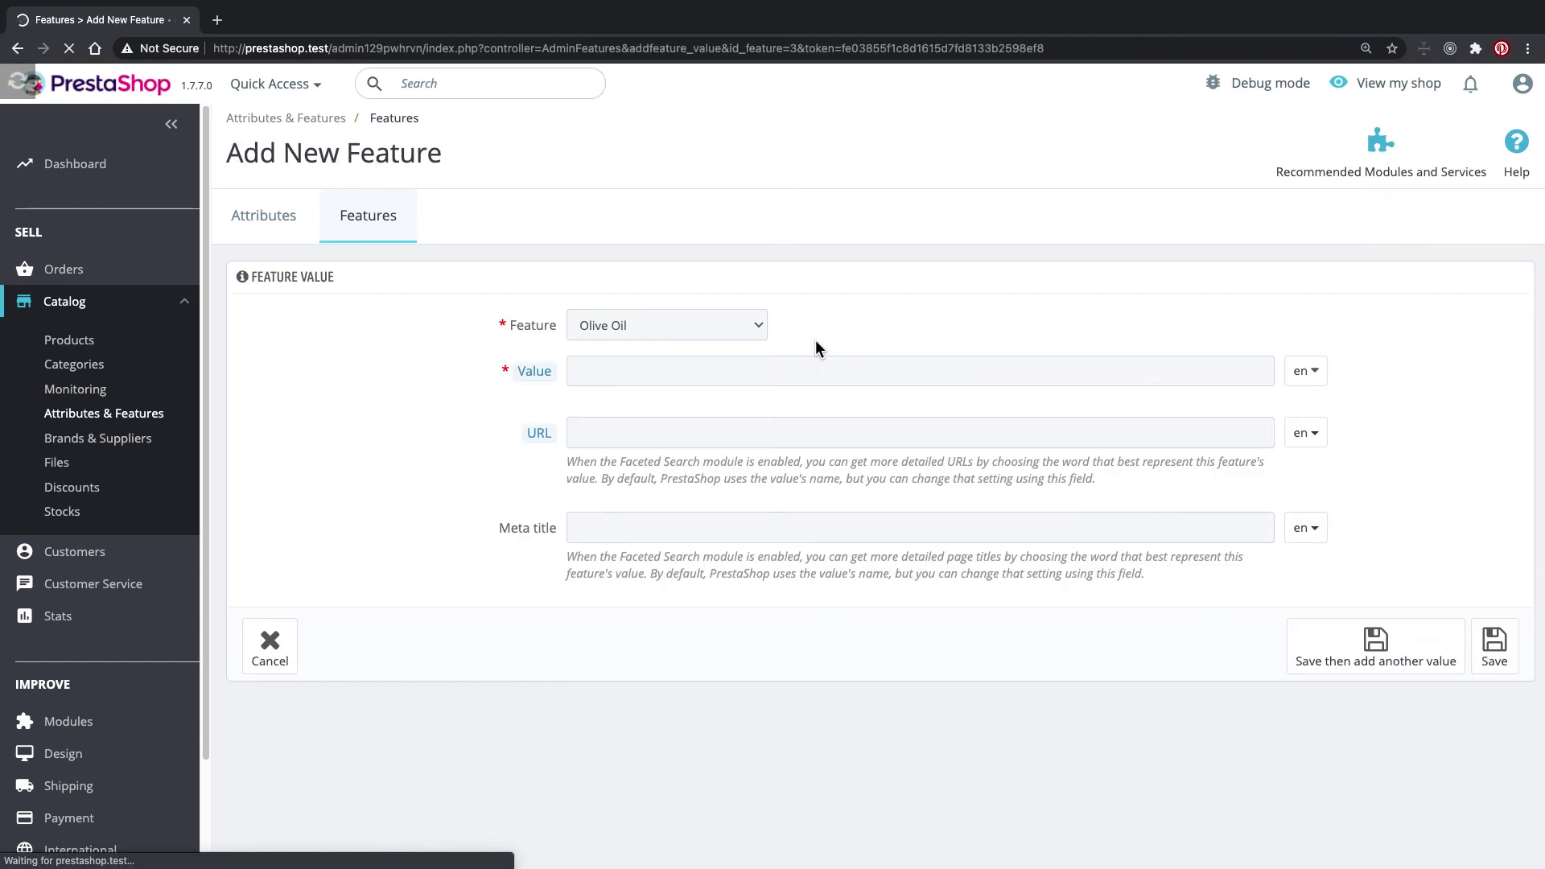
{"action": "left_click", "coordinate": [643, 370]}
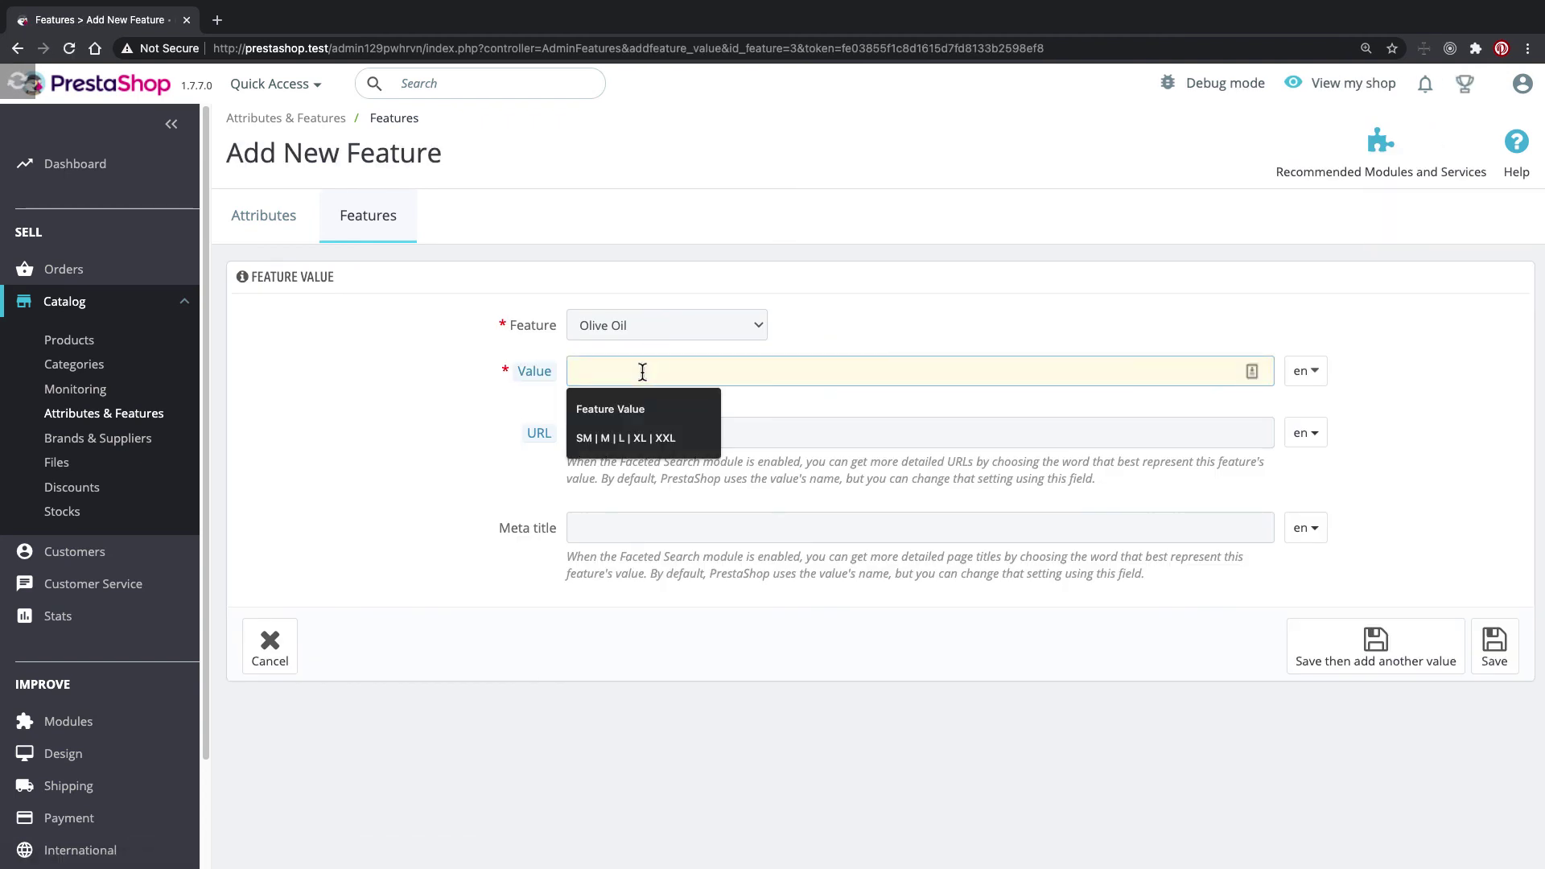
{"action": "type", "text": "Asian"}
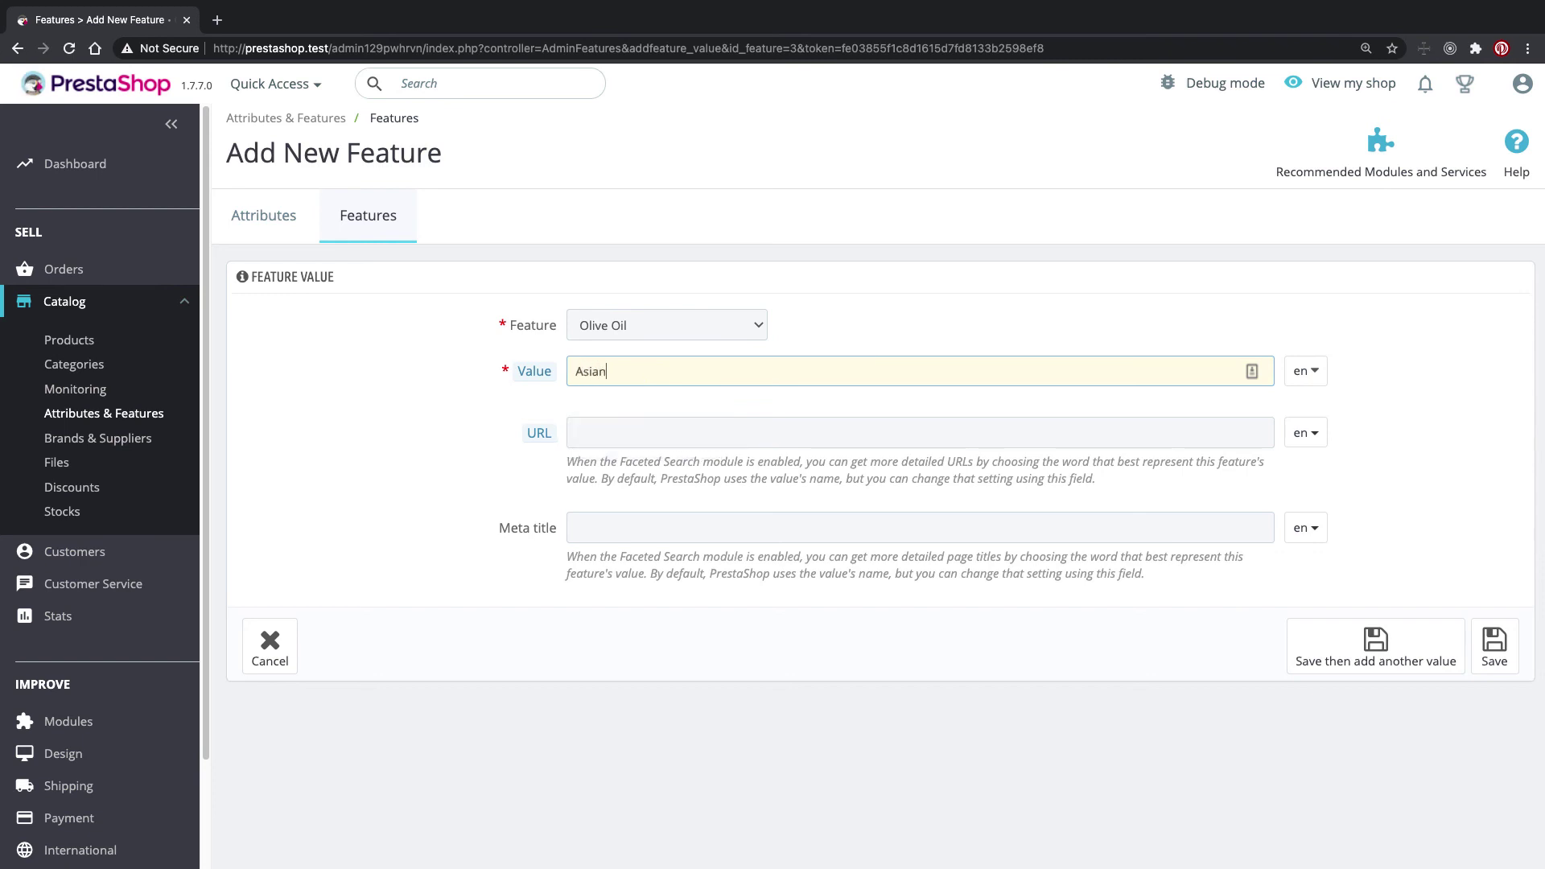
{"action": "left_click", "coordinate": [1376, 644]}
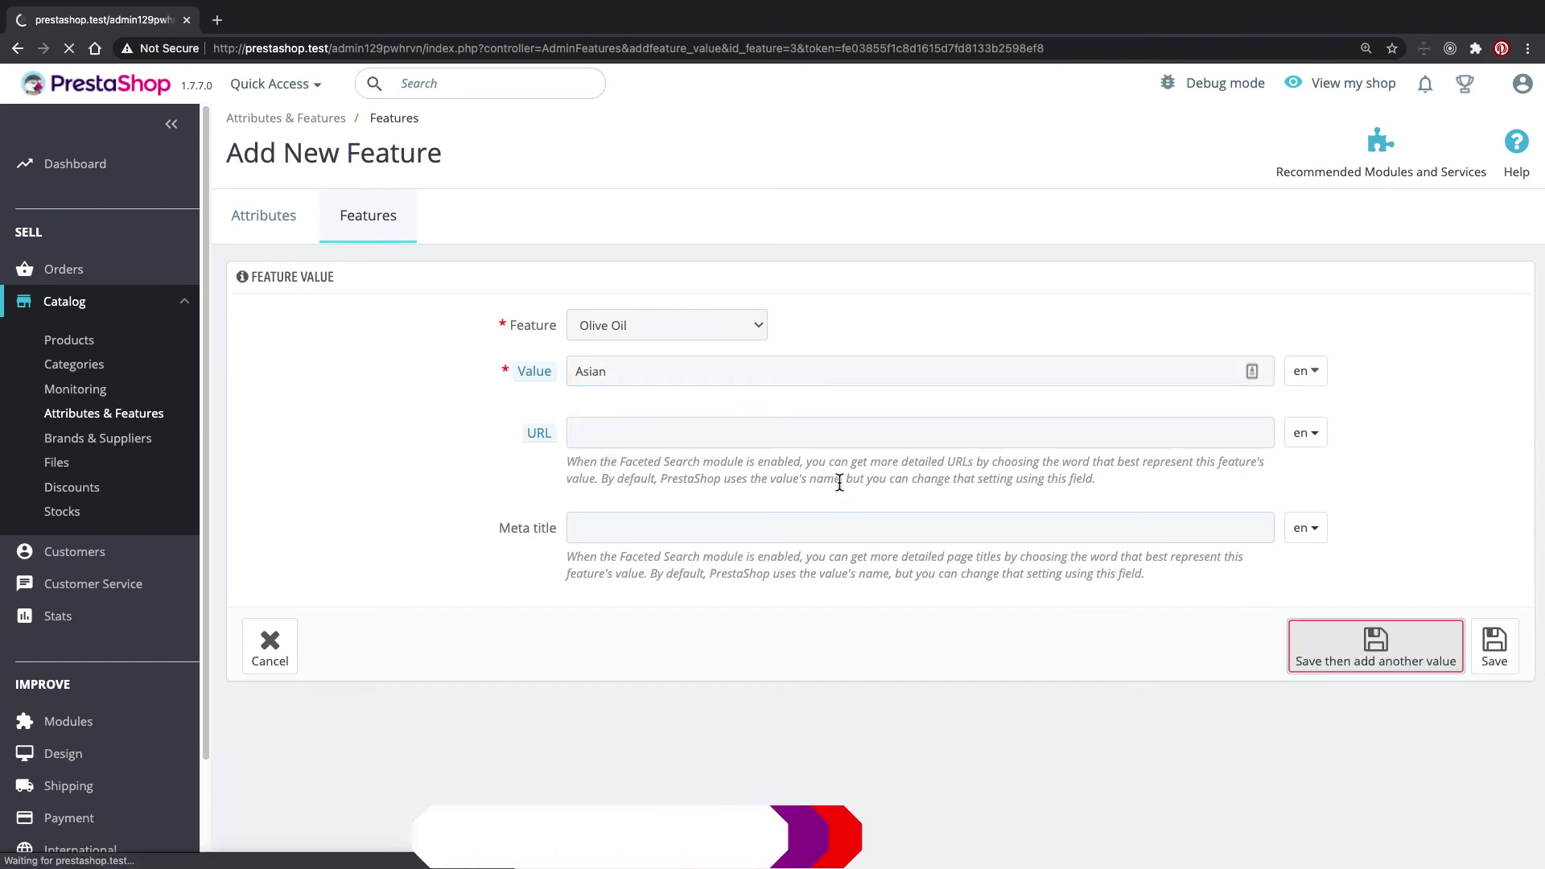
- Enter Arab as the next Olive Oil feature value and save it, continuing with another value
{"action": "left_click", "coordinate": [662, 359]}
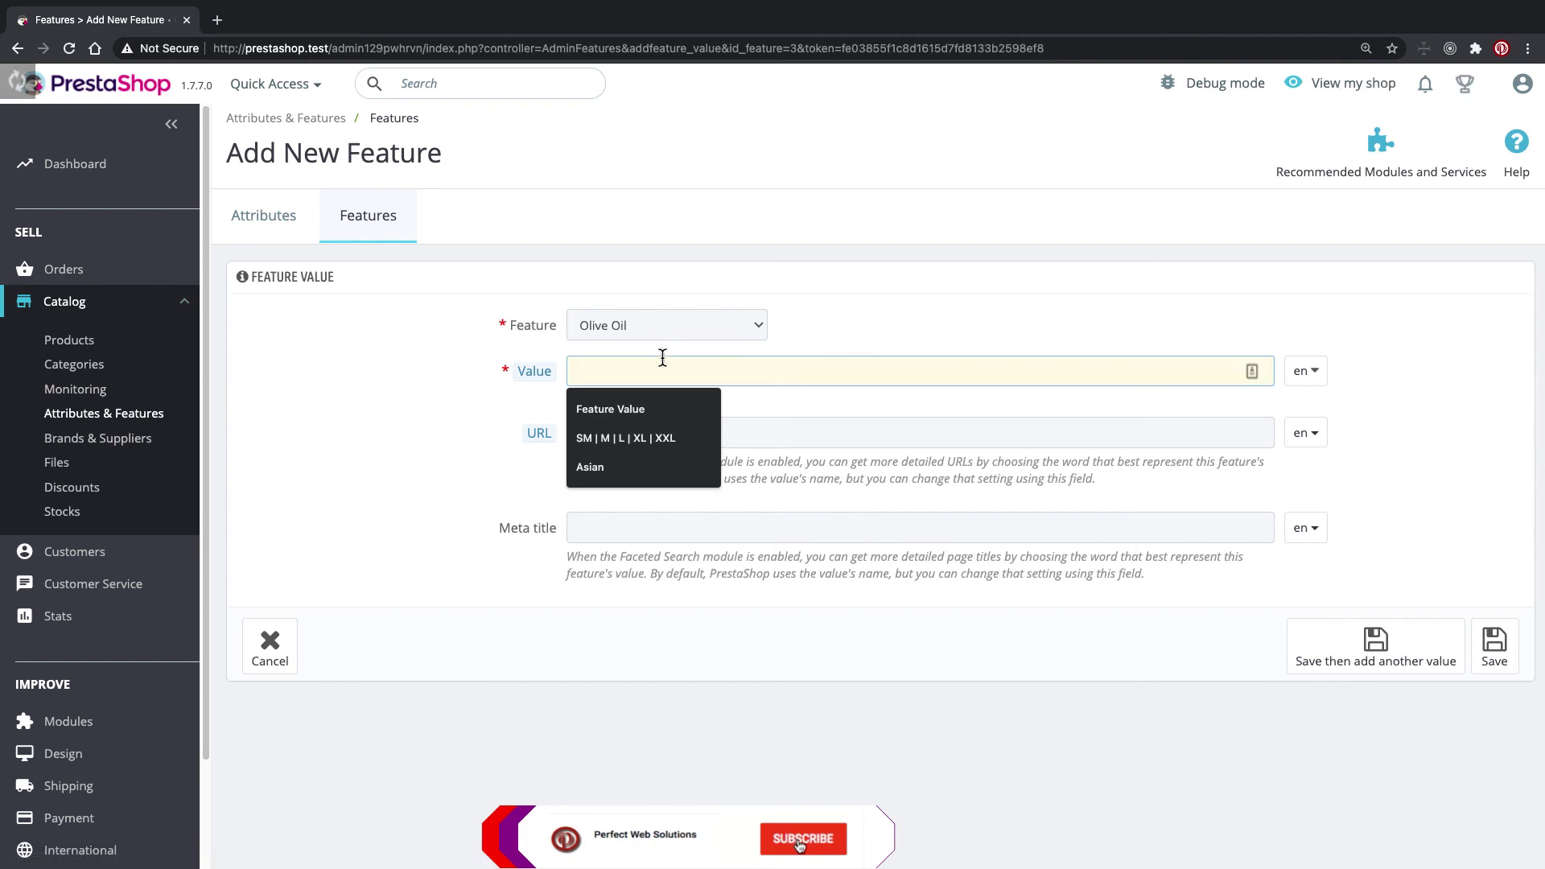
{"action": "type", "text": "A"}
{"action": "key", "text": "BackSpace"}
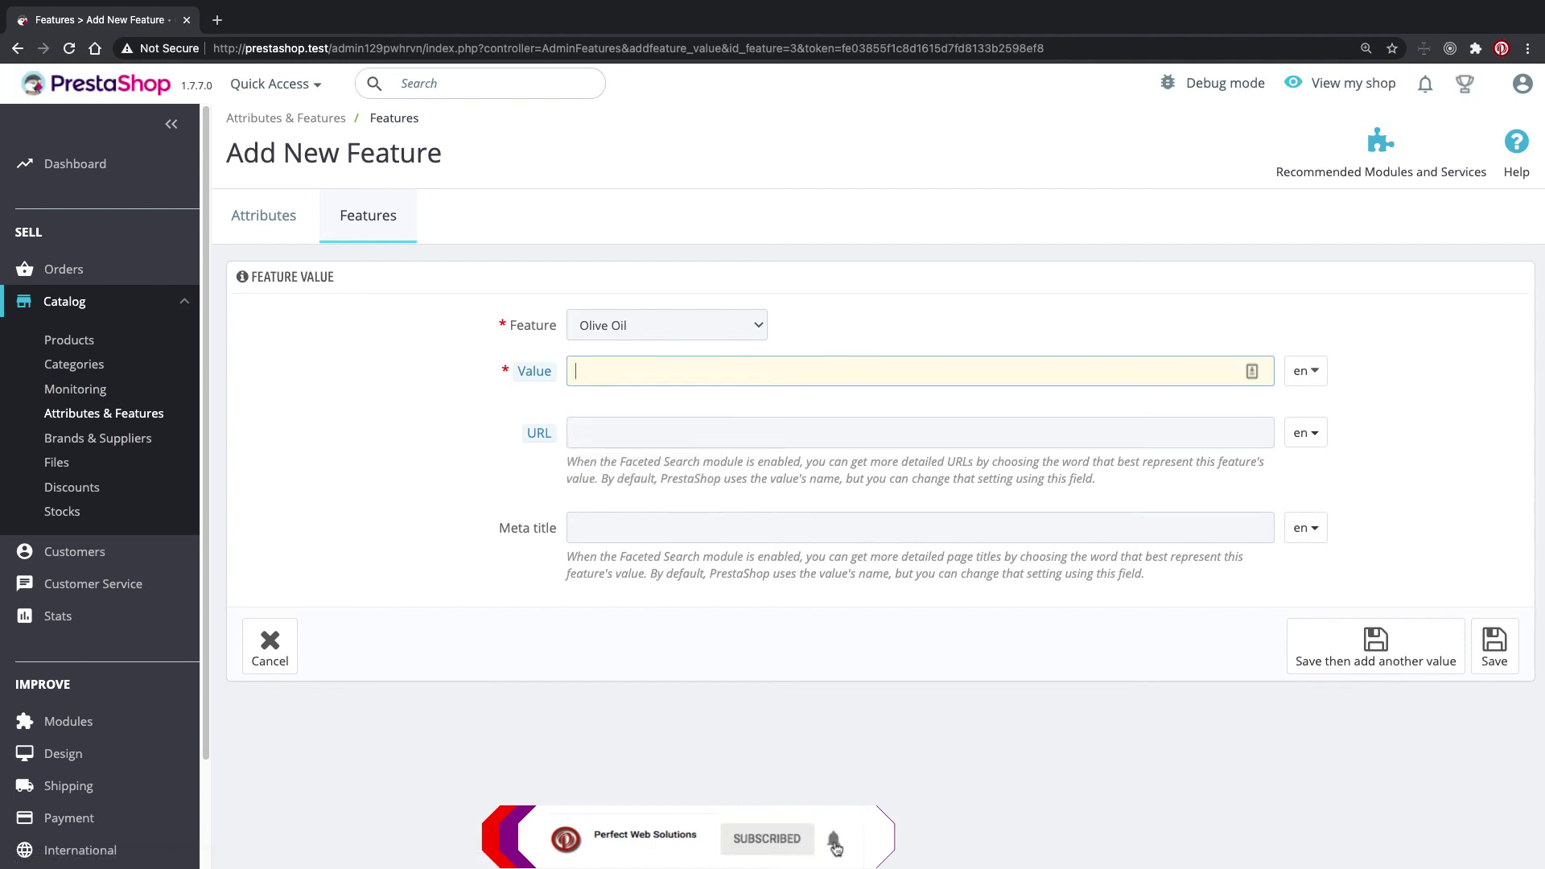
{"action": "type", "text": "Arab"}
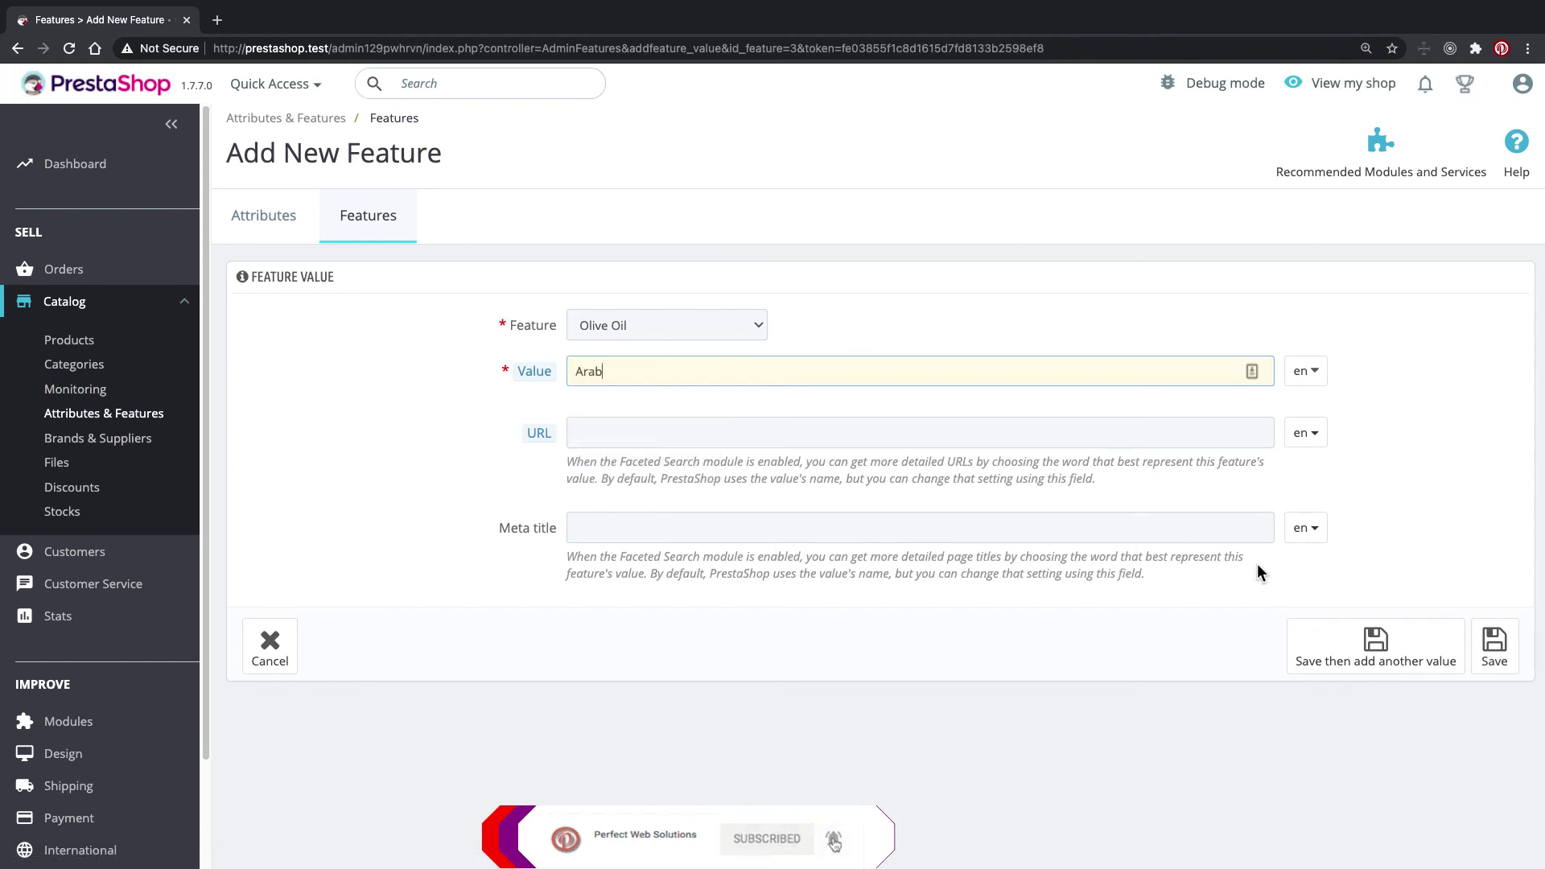
{"action": "left_click", "coordinate": [1376, 645]}
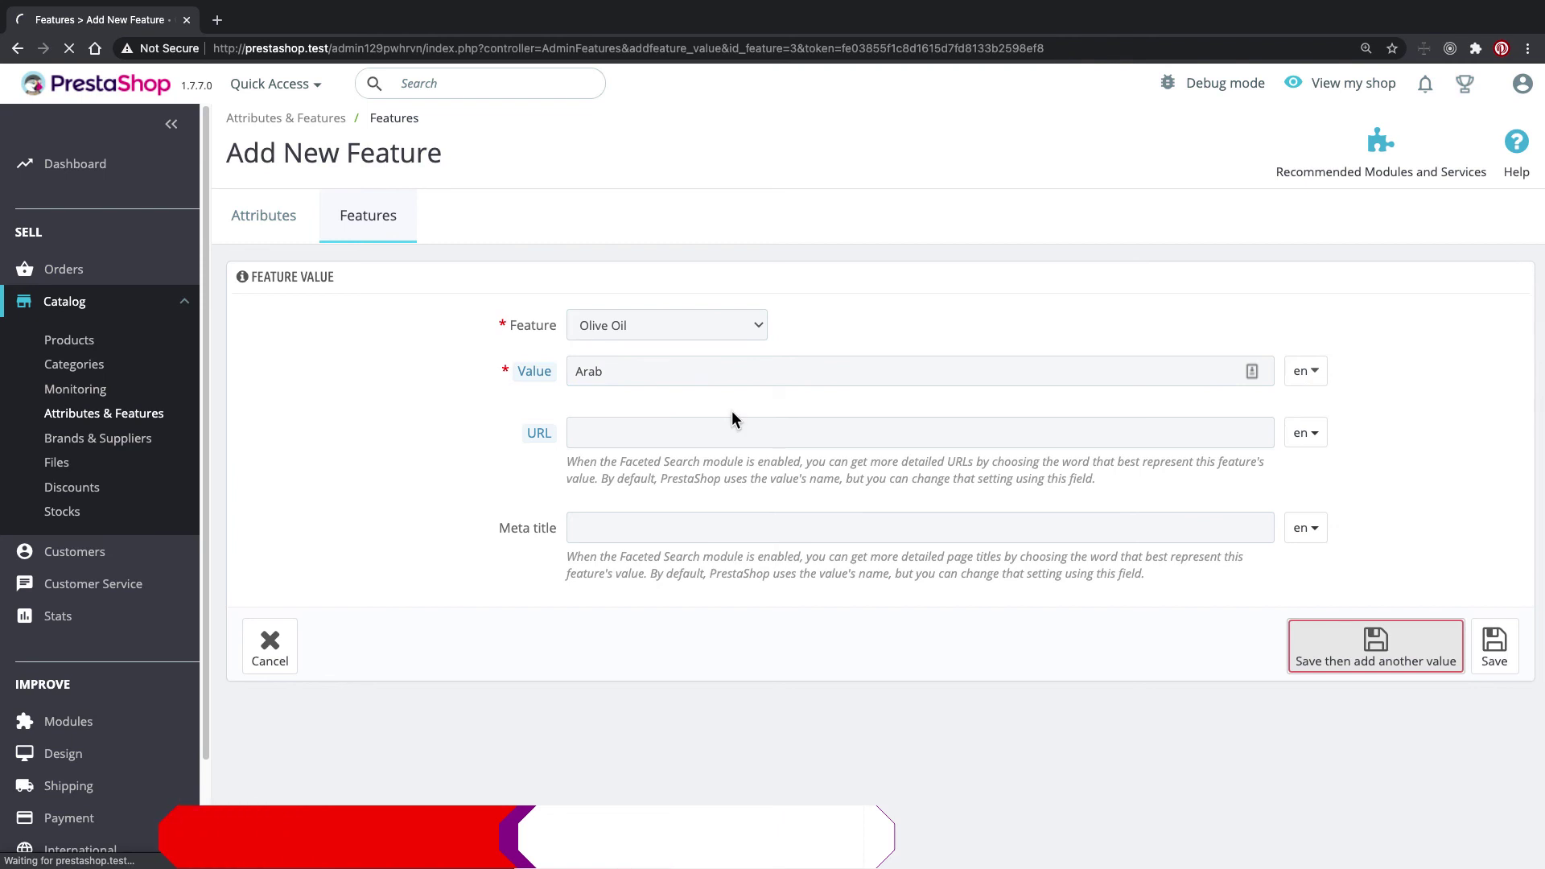
- Enter African as a further value of the Olive Oil feature and save it
{"action": "left_click", "coordinate": [650, 375]}
{"action": "type", "text": "African"}
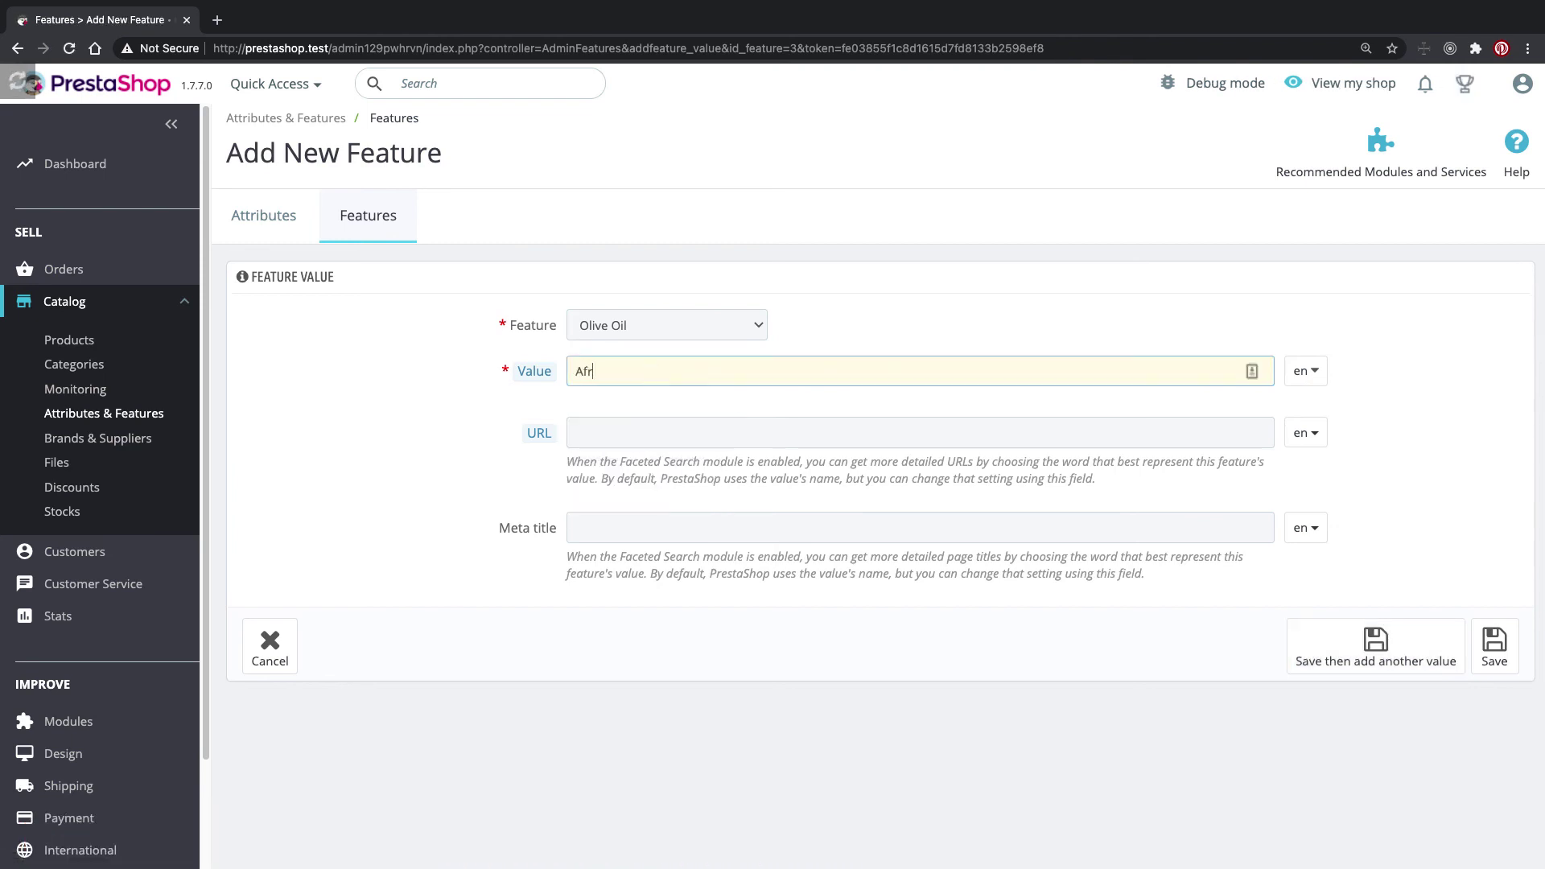
{"action": "left_click", "coordinate": [1376, 646]}
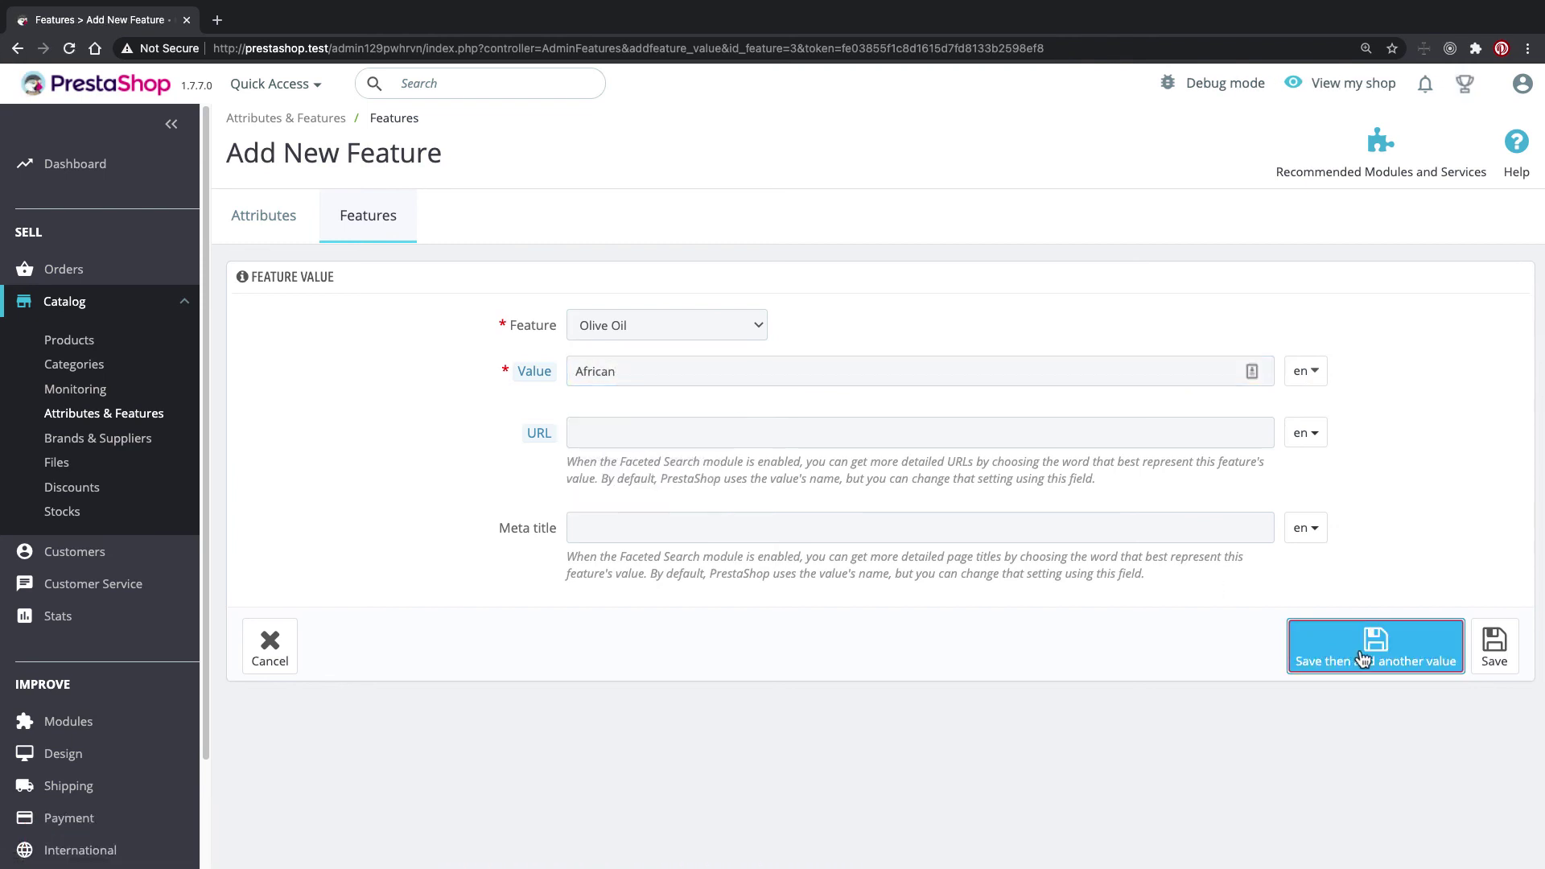
{"action": "left_click", "coordinate": [1501, 640]}
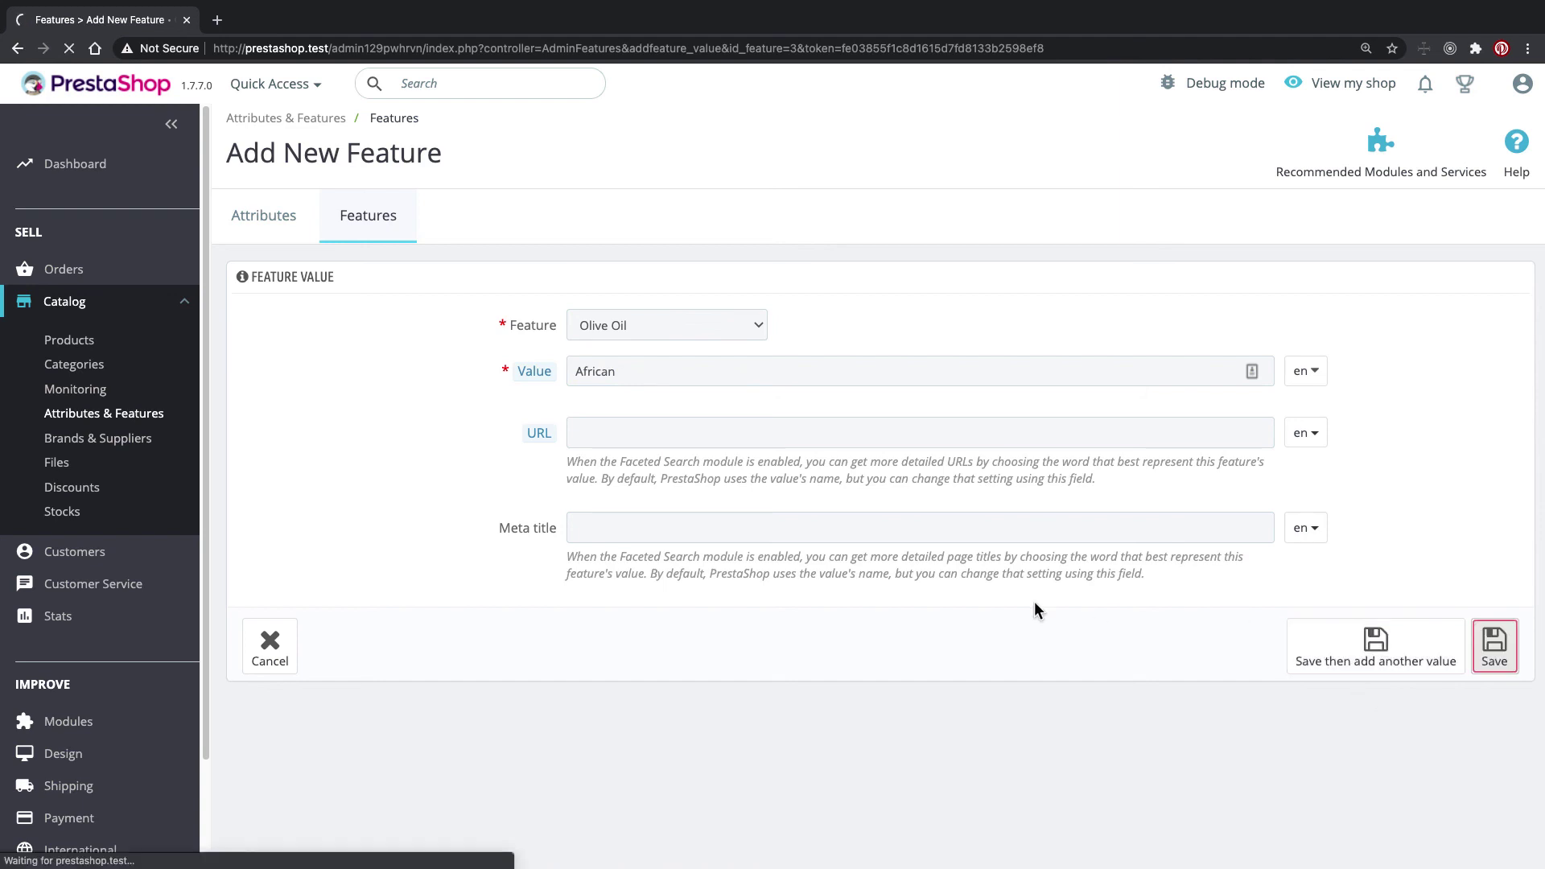